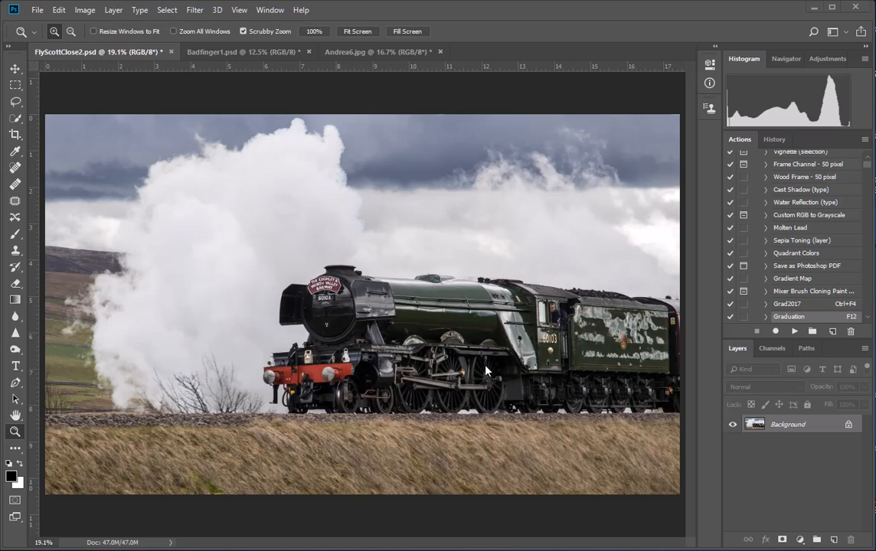
- Set the resolution of the FlyScottClose2 image to 200 pixels/inch in the image size settings
{"action": "left_click", "coordinate": [82, 11]}
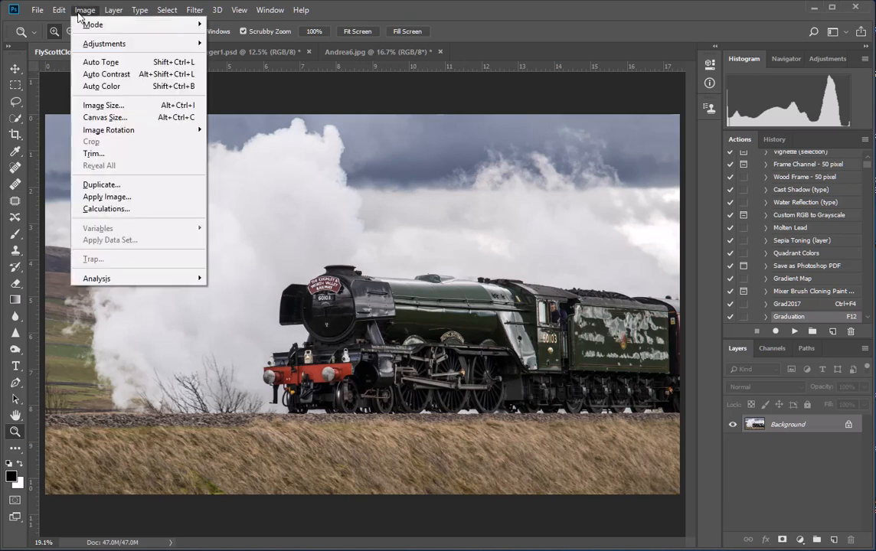
{"action": "left_click", "coordinate": [113, 110]}
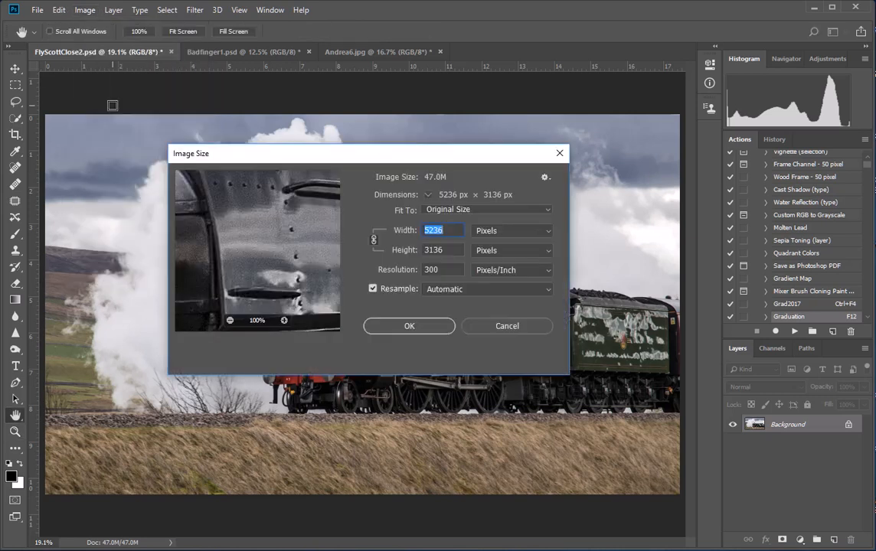
{"action": "left_click", "coordinate": [447, 252]}
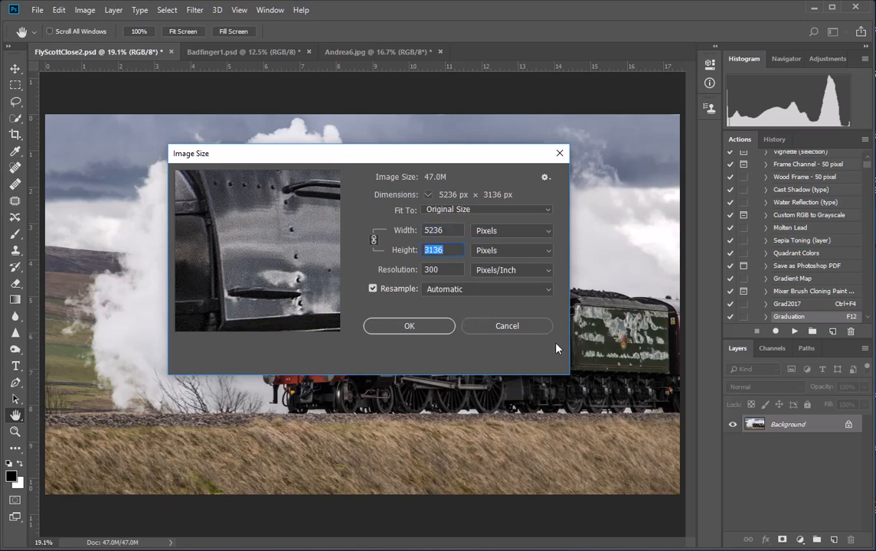
{"action": "key", "text": "Tab"}
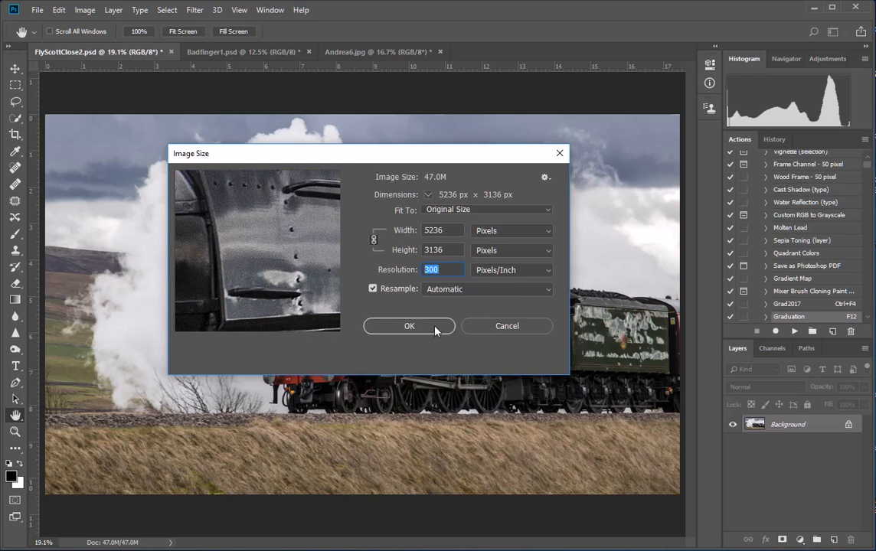
{"action": "type", "text": "200"}
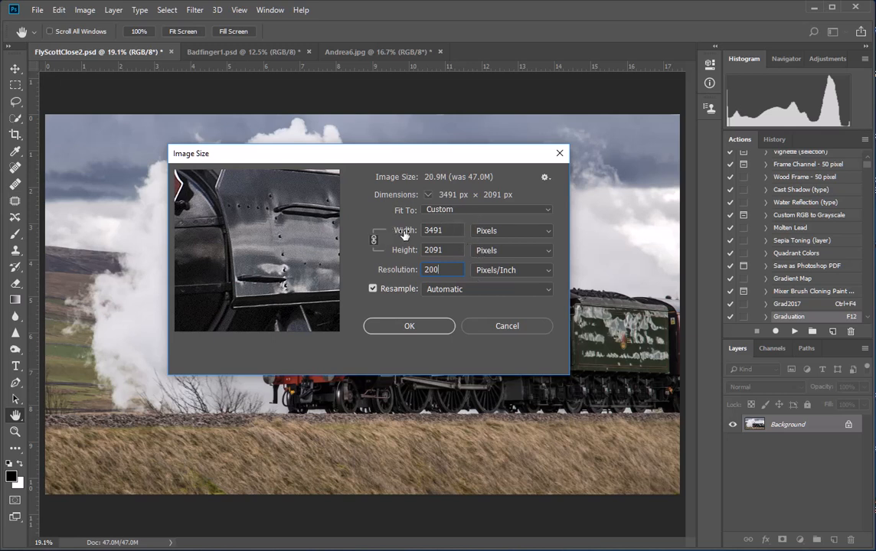
- Set the image width to 1600 pixels with proportions linked, apply the resize and enlarge the view of the photo
{"action": "double_click", "coordinate": [447, 231]}
{"action": "type", "text": "16"}
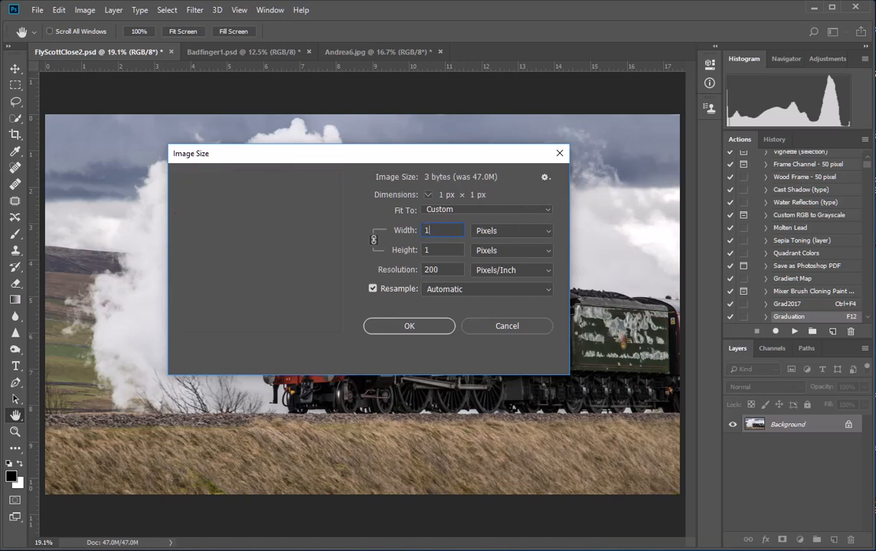
{"action": "type", "text": "00"}
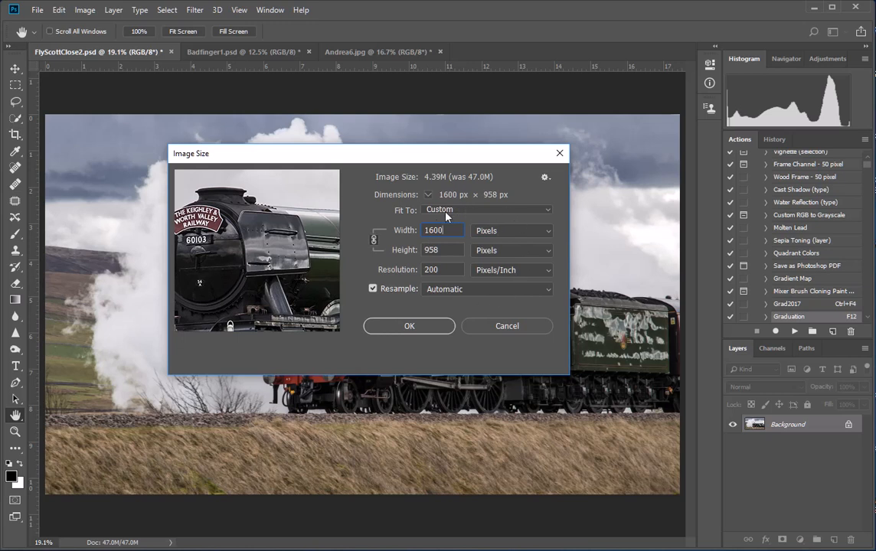
{"action": "mouse_move", "coordinate": [229, 187]}
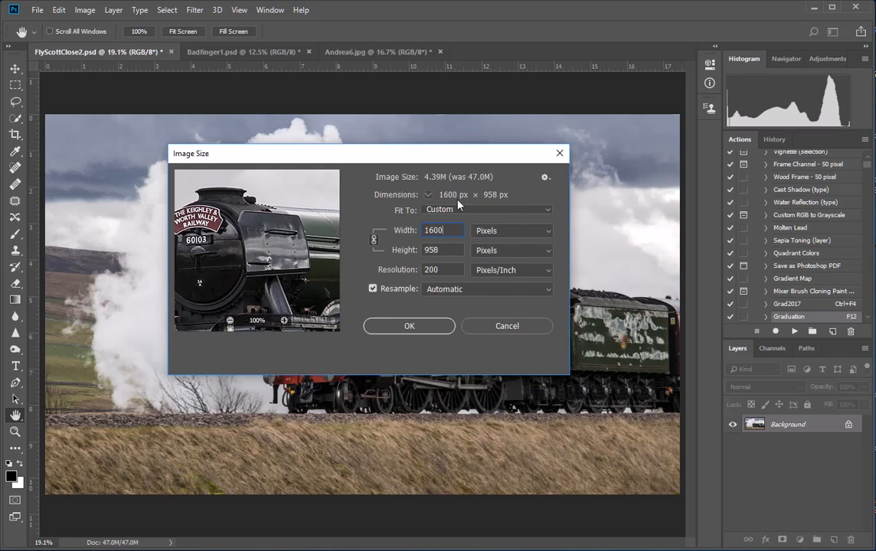
{"action": "left_click", "coordinate": [409, 327]}
{"action": "key", "text": "z"}
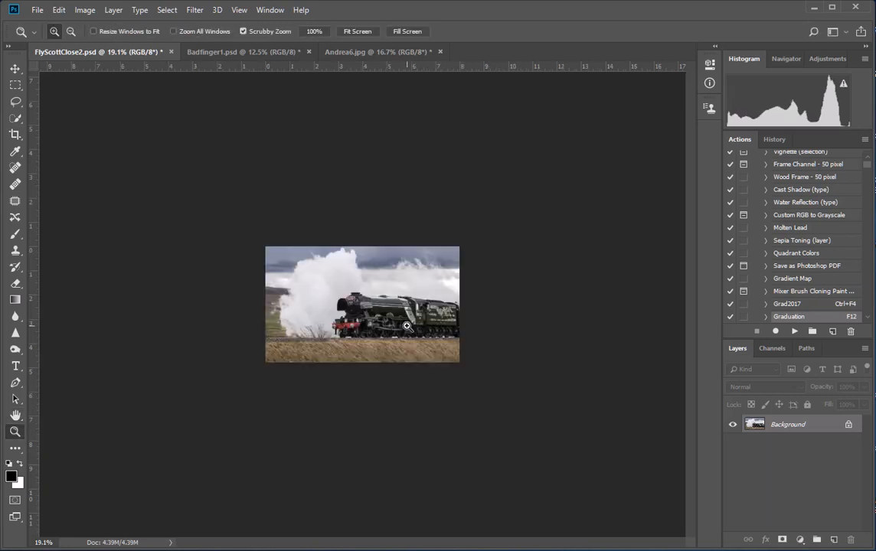
{"action": "left_click", "coordinate": [407, 327]}
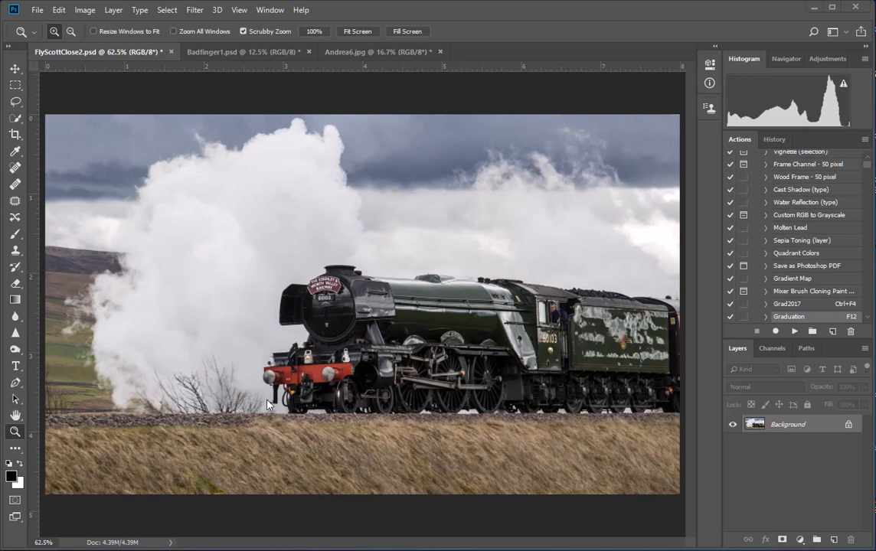
- Check the resized photo's width, height and resolution in the image size settings without changing them
{"action": "left_click", "coordinate": [83, 11]}
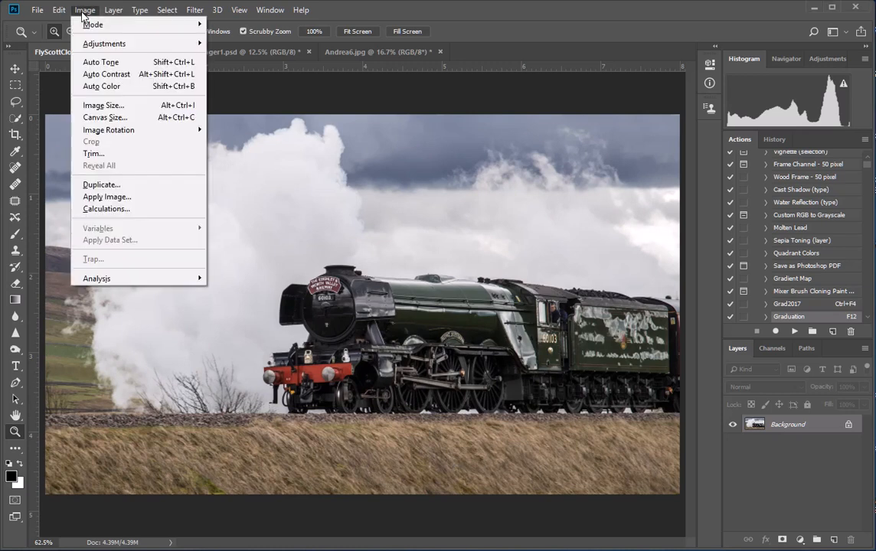
{"action": "left_click", "coordinate": [109, 105]}
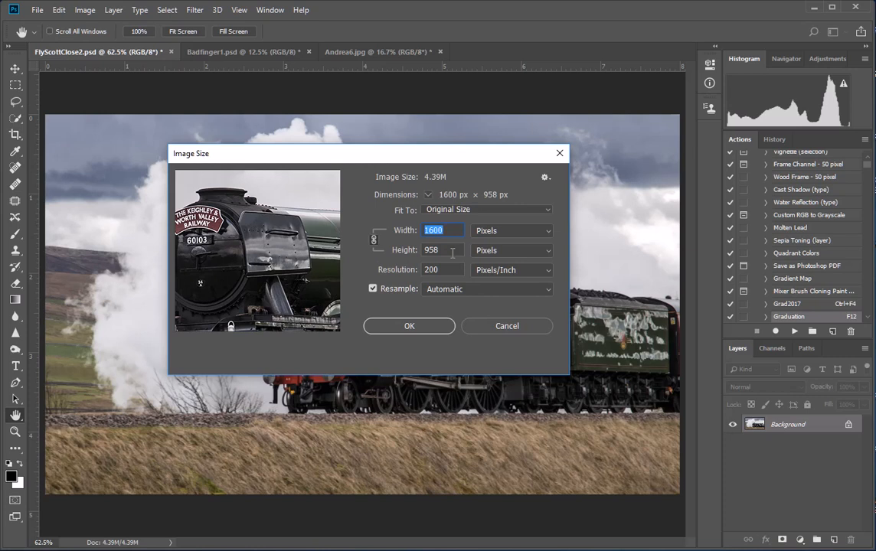
{"action": "left_click", "coordinate": [515, 332]}
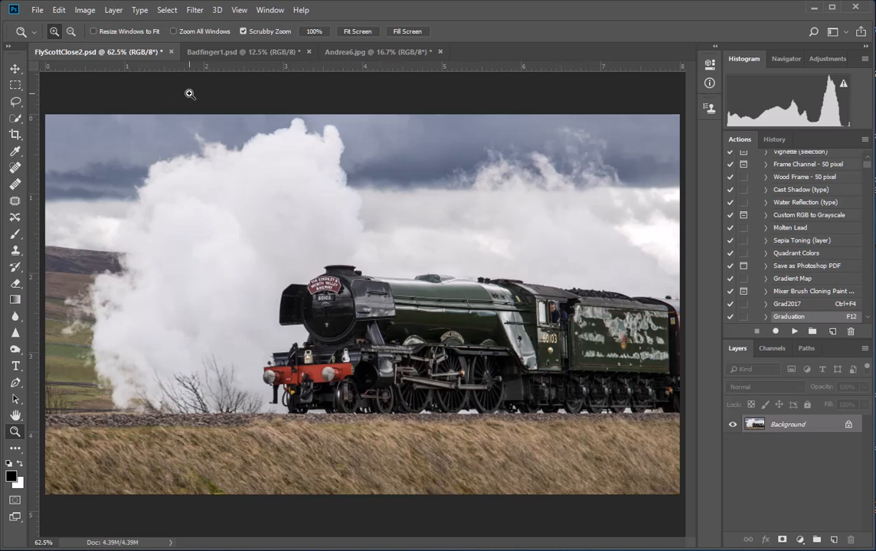
- Extend the canvas height to 1200 pixels with a centred anchor and black extension colour, and fit the image on screen
{"action": "left_click", "coordinate": [85, 10]}
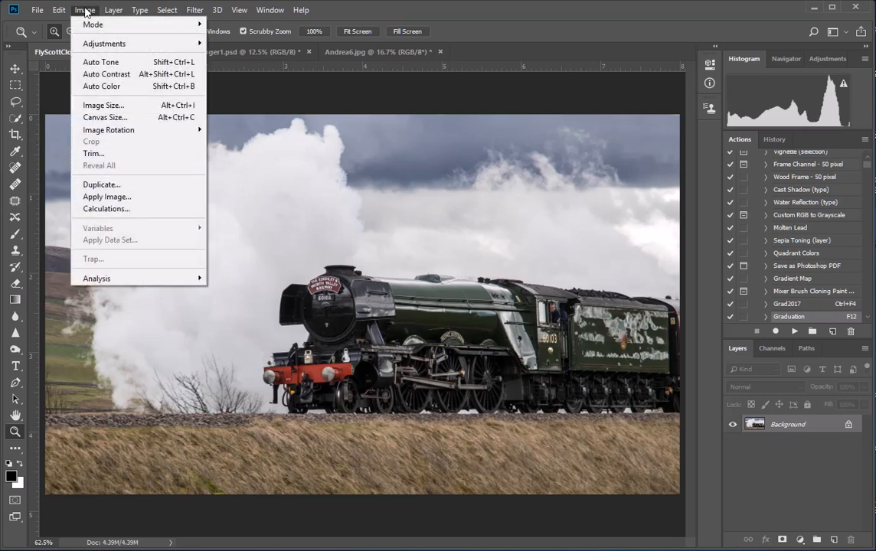
{"action": "left_click", "coordinate": [126, 119]}
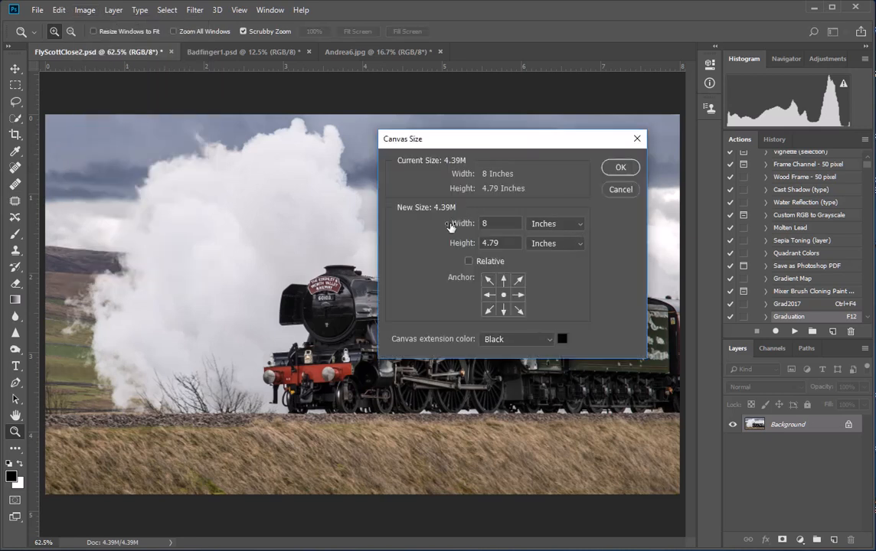
{"action": "left_click", "coordinate": [580, 224]}
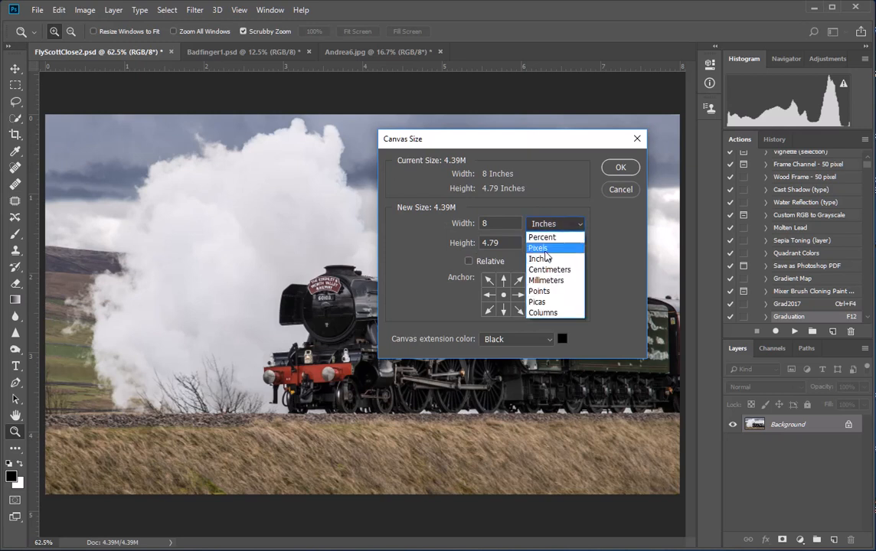
{"action": "left_click", "coordinate": [545, 247]}
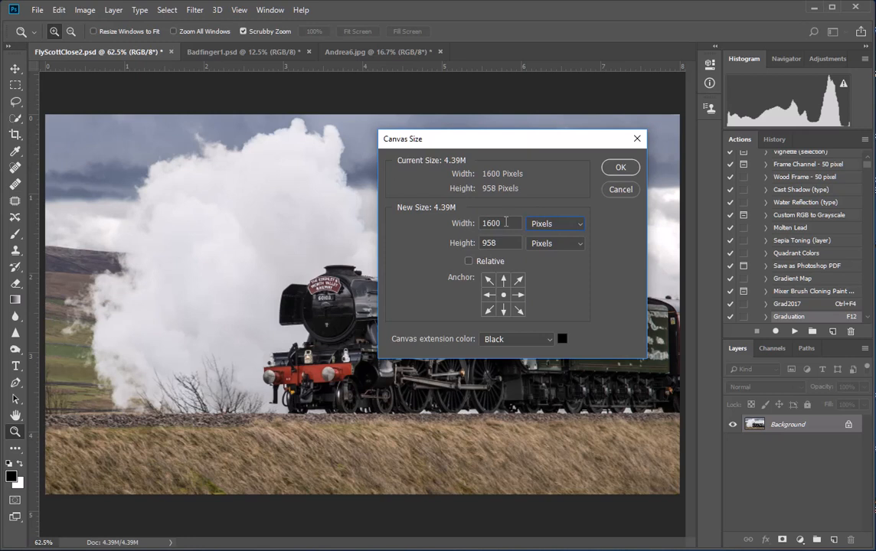
{"action": "key", "text": "Tab"}
{"action": "type", "text": "1200"}
{"action": "left_click", "coordinate": [622, 170]}
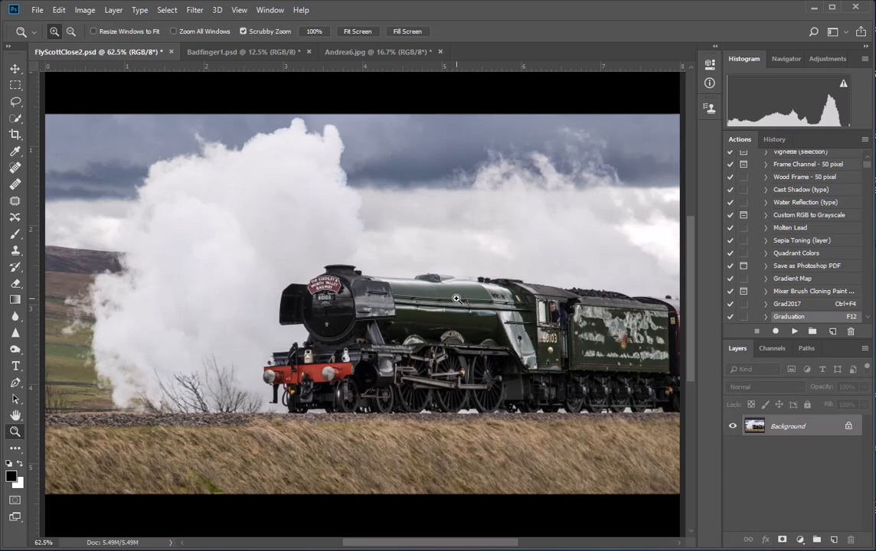
{"action": "key", "text": "ctrl+0"}
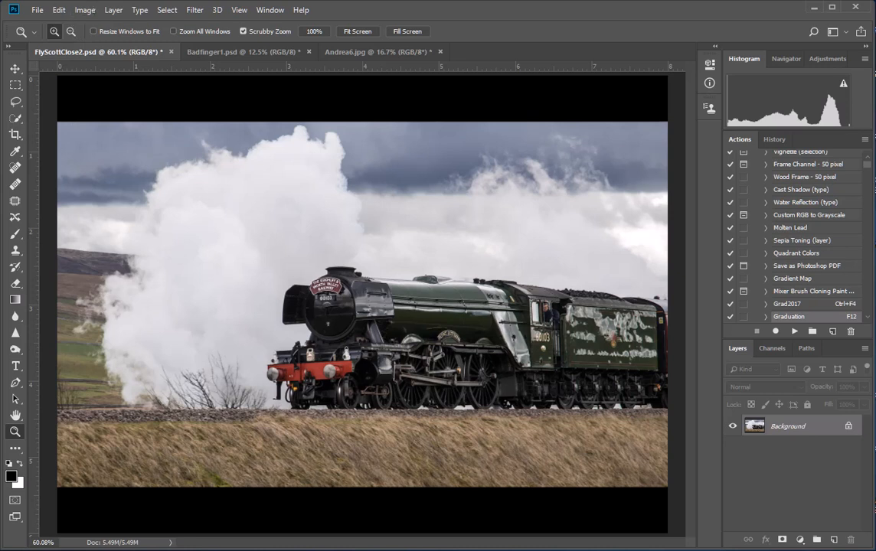
- Check the image's pixel dimensions with the extended canvas, leaving the size settings unchanged
{"action": "left_click", "coordinate": [84, 10]}
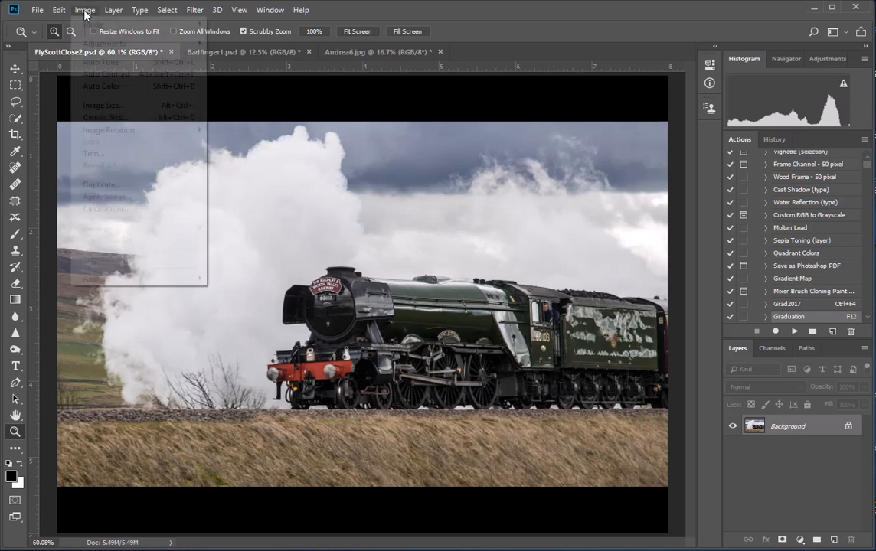
{"action": "left_click", "coordinate": [93, 105]}
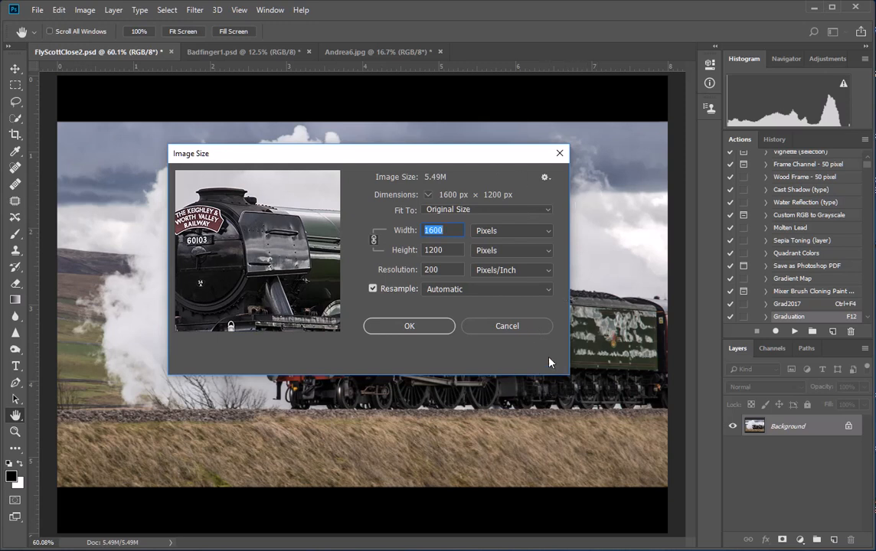
{"action": "left_click", "coordinate": [506, 327]}
{"action": "key", "text": "z"}
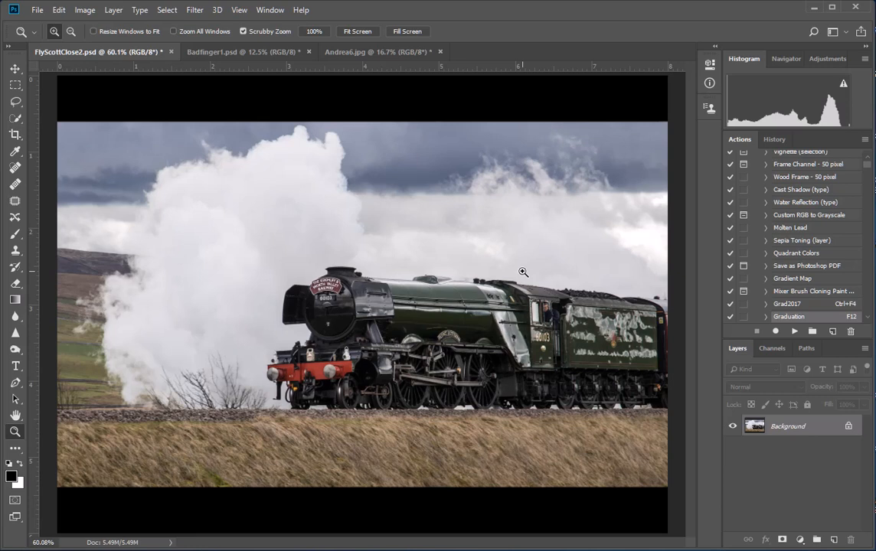
- Save a JPEG version of the train image as FlyScottClose2.jpg in the FlyingScotsman folder
{"action": "left_click", "coordinate": [38, 10]}
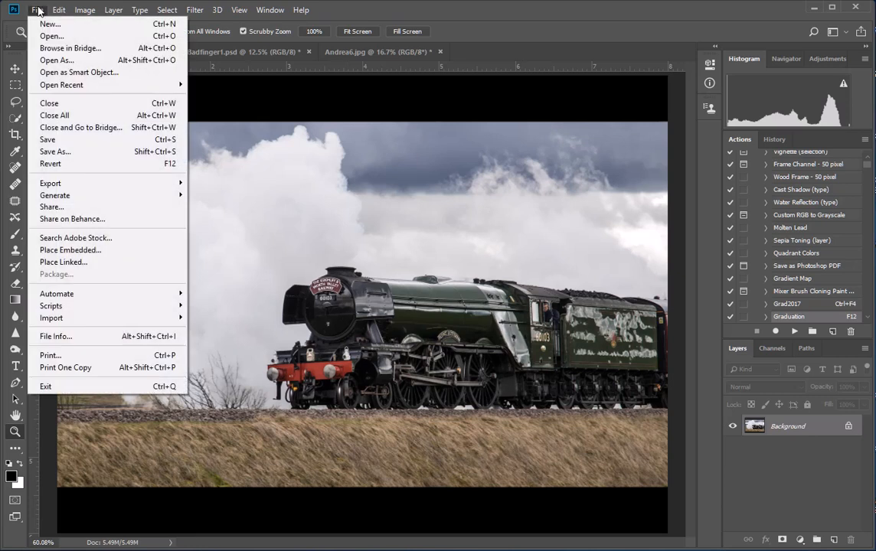
{"action": "left_click", "coordinate": [61, 151]}
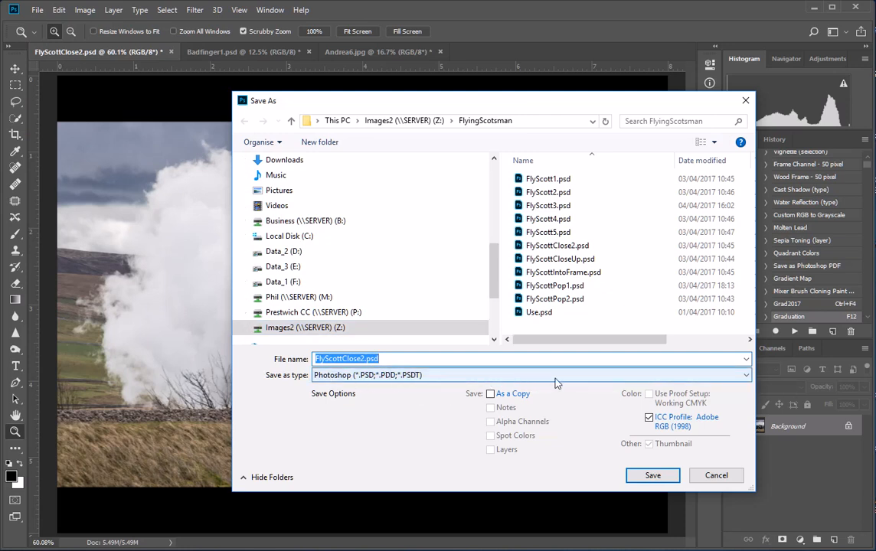
{"action": "left_click", "coordinate": [684, 375]}
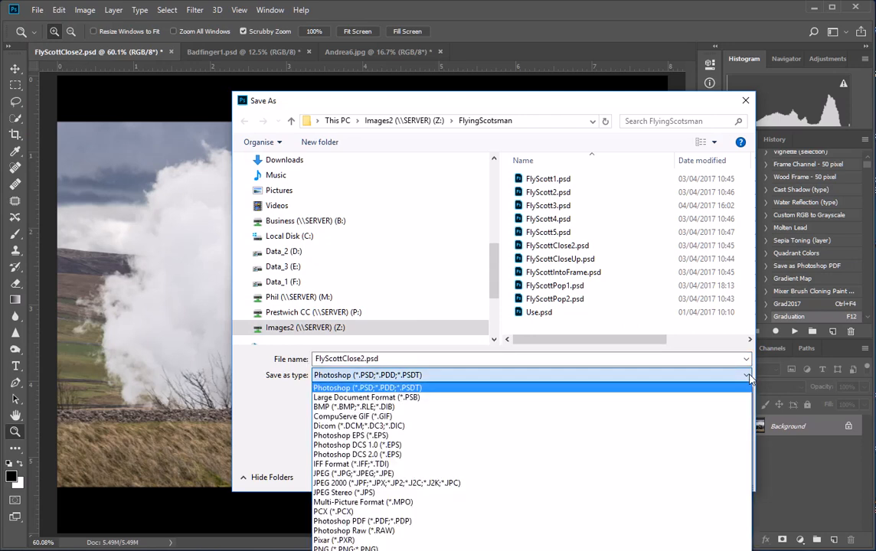
{"action": "left_click", "coordinate": [395, 474]}
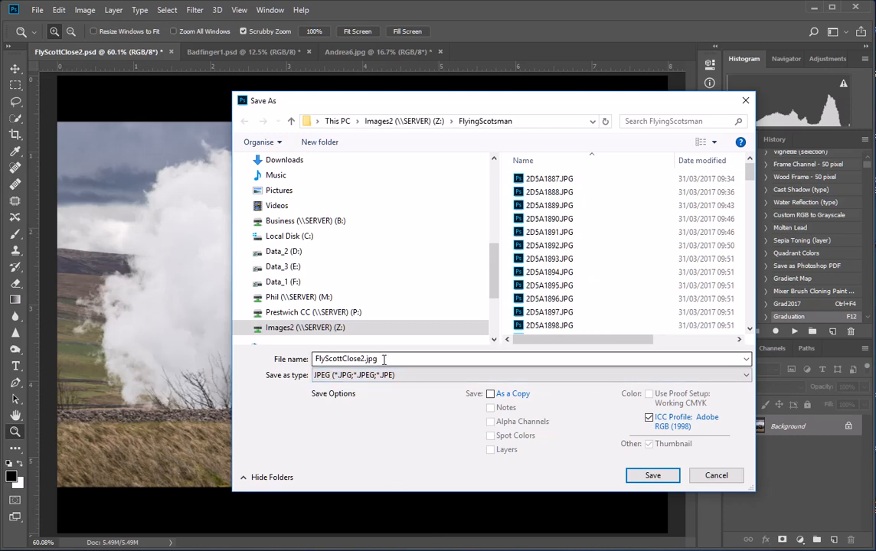
{"action": "left_click", "coordinate": [657, 476]}
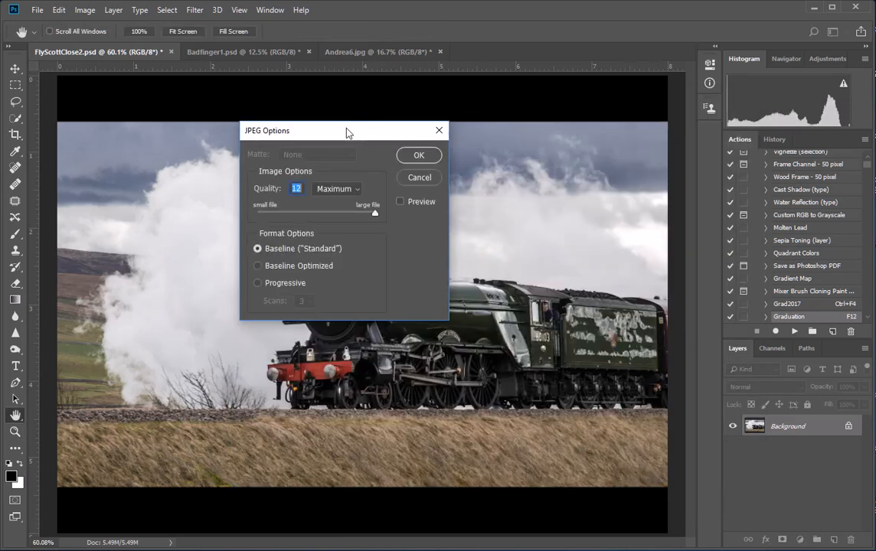
- Accept the JPEG options with Maximum quality 12 and the Baseline ("Standard") format
{"action": "left_click_drag", "start_coordinate": [336, 142], "coordinate": [386, 198]}
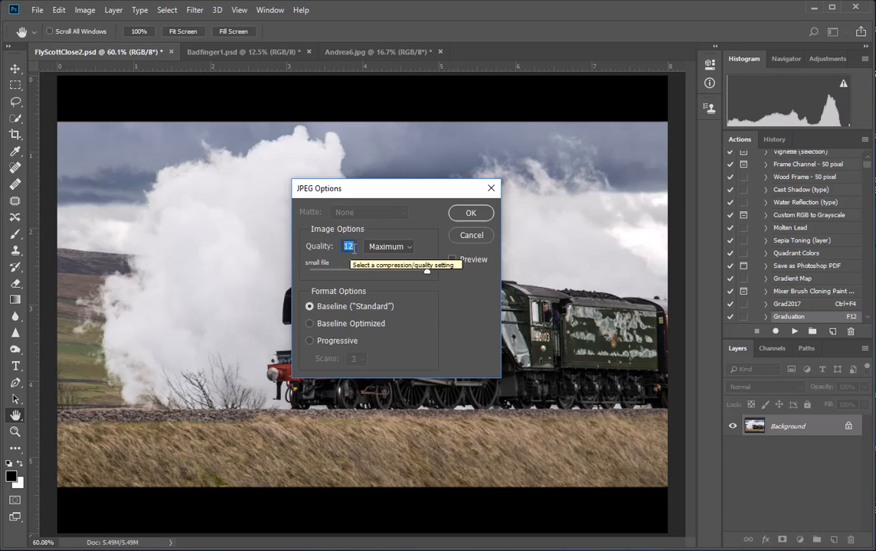
{"action": "left_click", "coordinate": [413, 254]}
{"action": "left_click", "coordinate": [412, 247]}
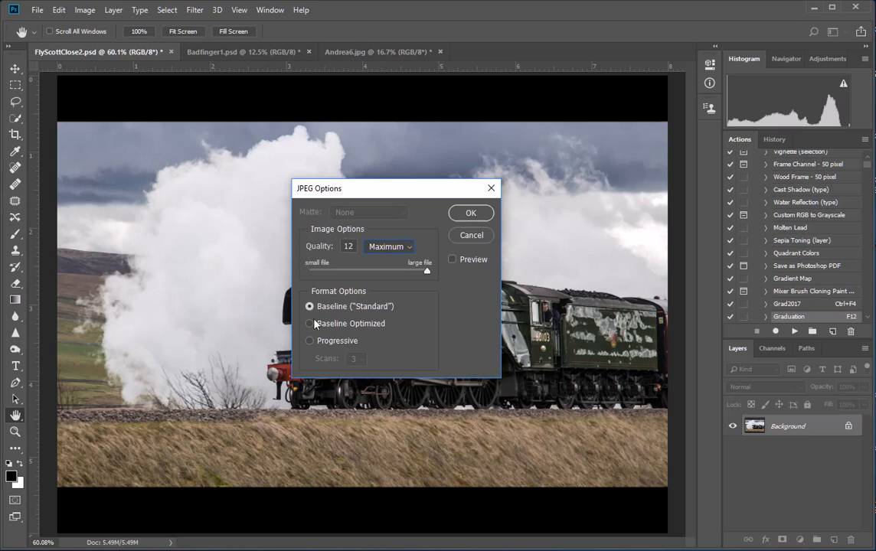
{"action": "left_click", "coordinate": [471, 214]}
{"action": "key", "text": "z"}
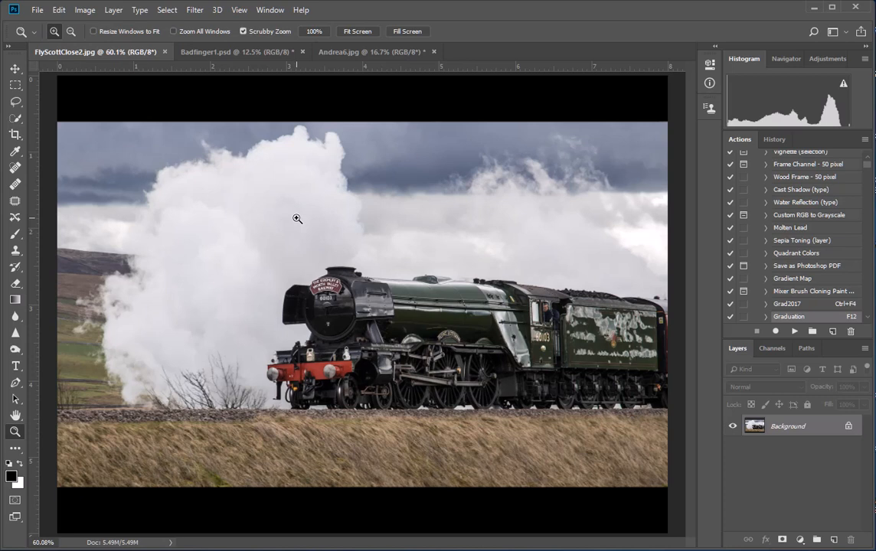
- Resize the Badfinger1.psd image to 200 pixels/inch and 1200 pixels high with proportions linked, and fit it on screen
{"action": "left_click", "coordinate": [228, 52]}
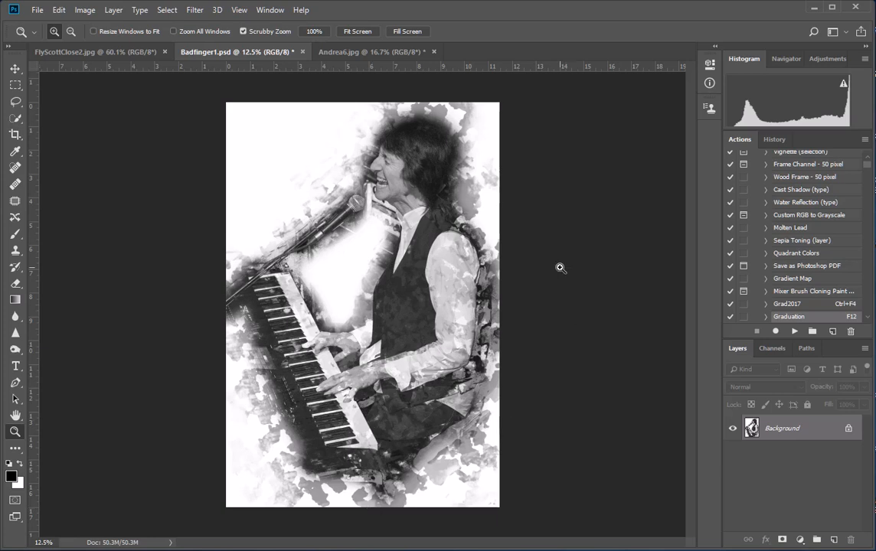
{"action": "left_click", "coordinate": [84, 11]}
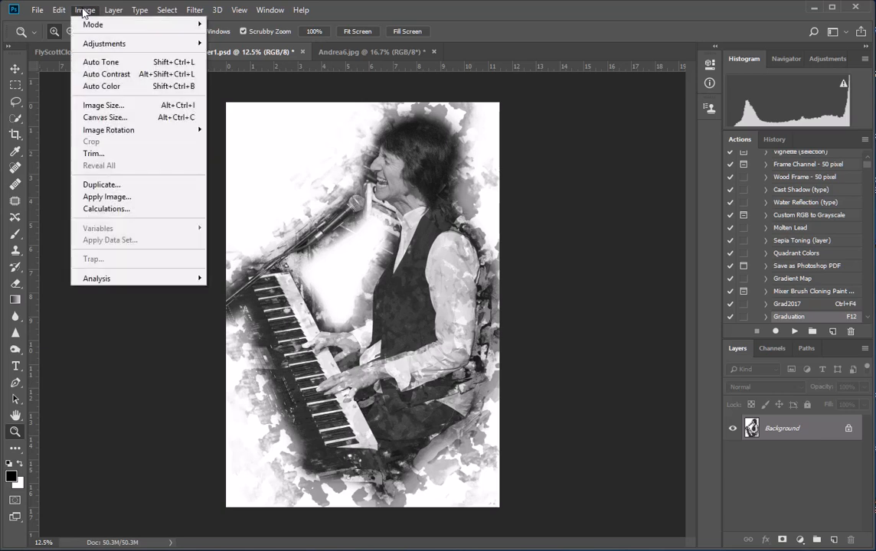
{"action": "left_click", "coordinate": [92, 105]}
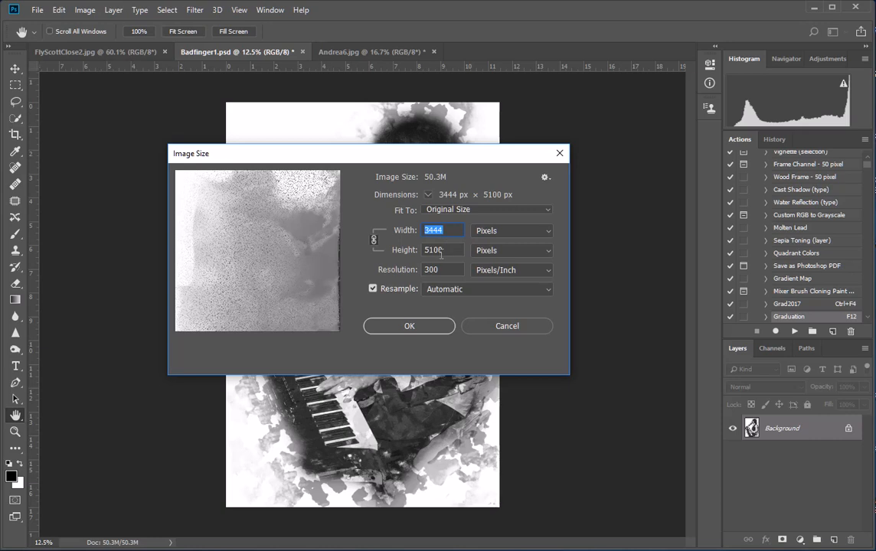
{"action": "key", "text": "Tab"}
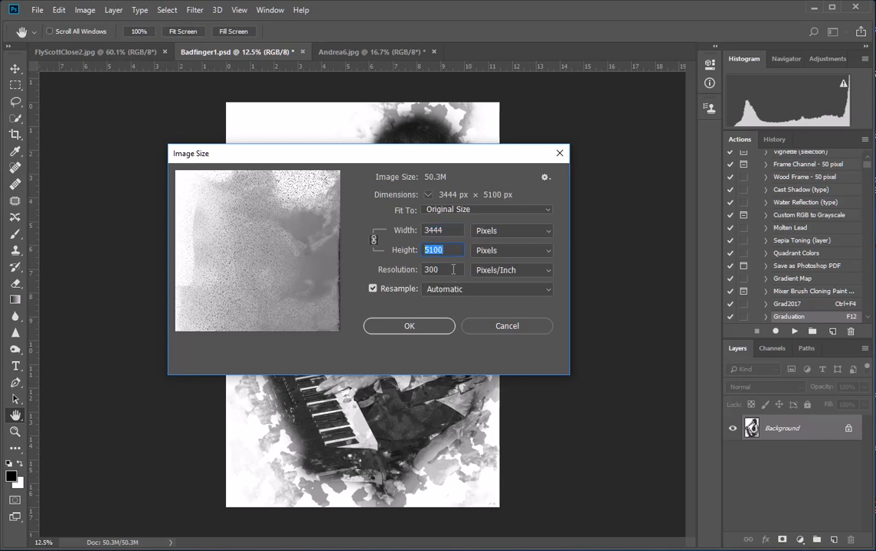
{"action": "key", "text": "Tab"}
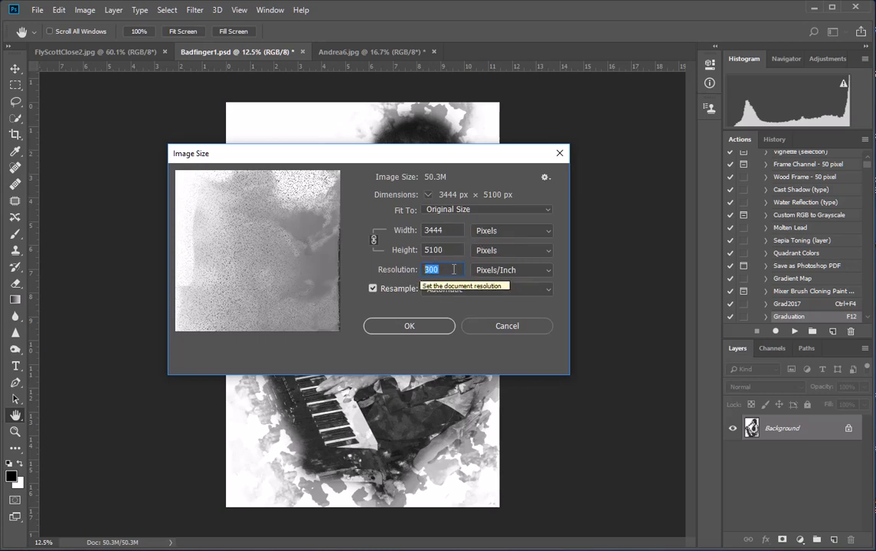
{"action": "type", "text": "200"}
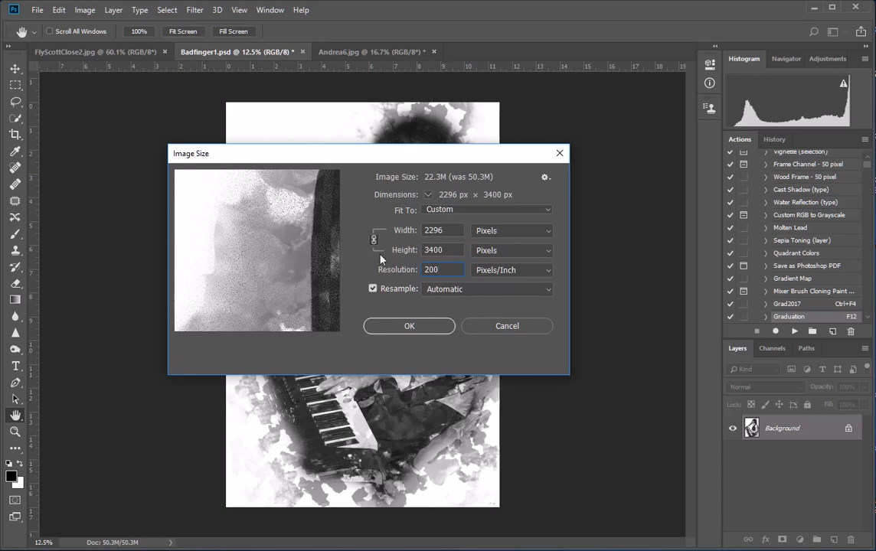
{"action": "double_click", "coordinate": [453, 247]}
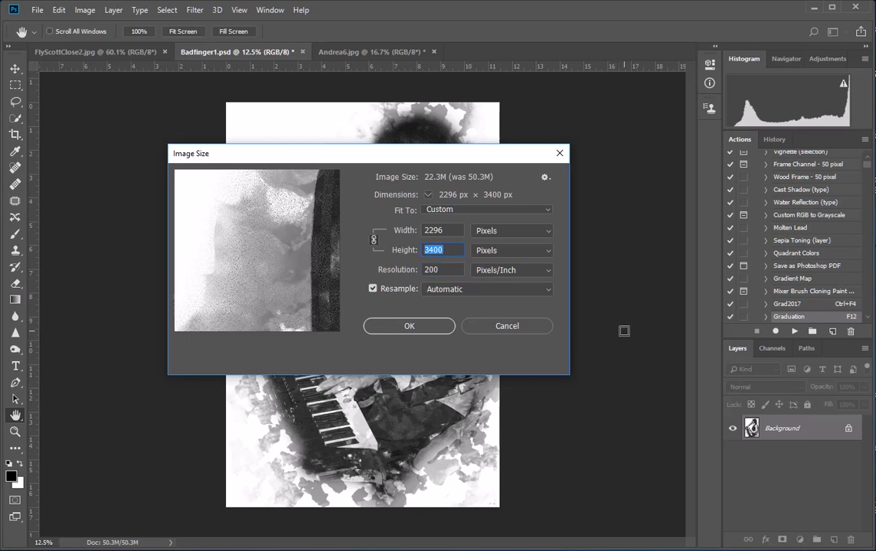
{"action": "type", "text": "1200"}
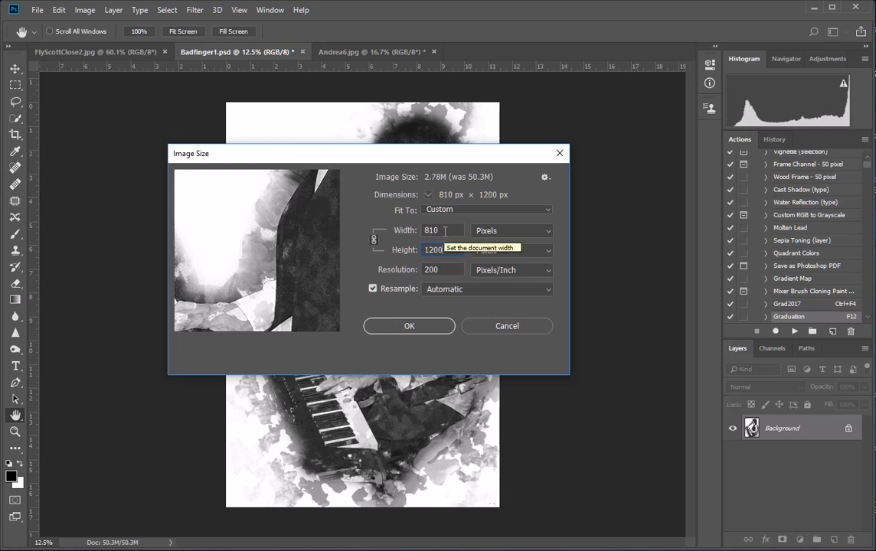
{"action": "left_click", "coordinate": [409, 326]}
{"action": "key", "text": "z"}
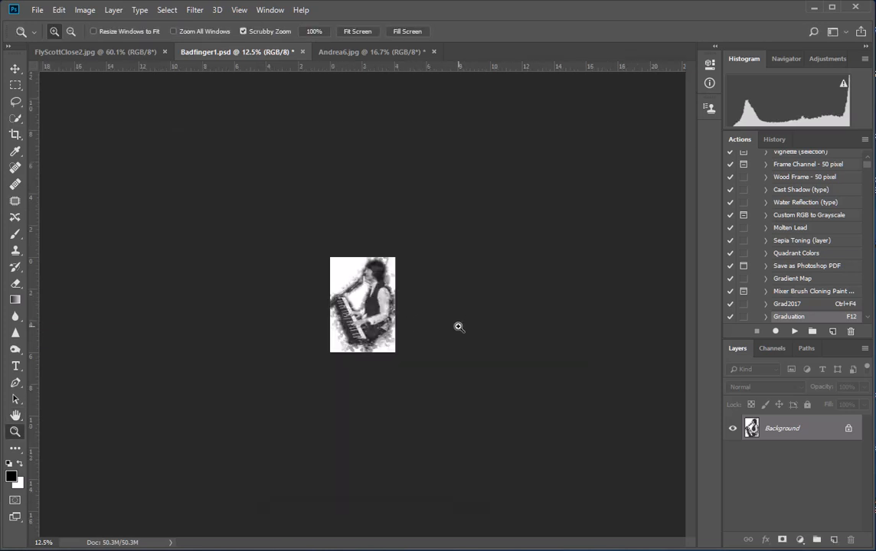
{"action": "key", "text": "ctrl+0"}
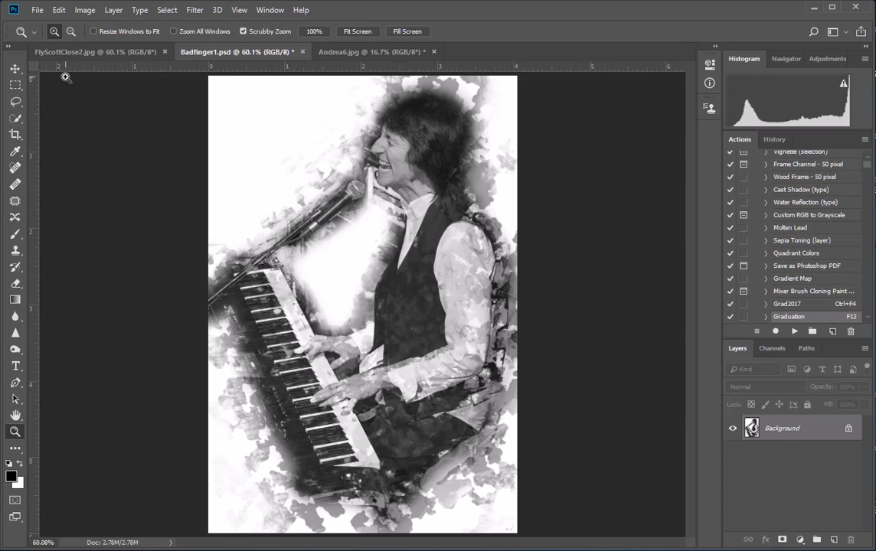
- Extend the keyboard player image's canvas width to 1600 pixels with a centred anchor and black extension colour
{"action": "left_click", "coordinate": [84, 12]}
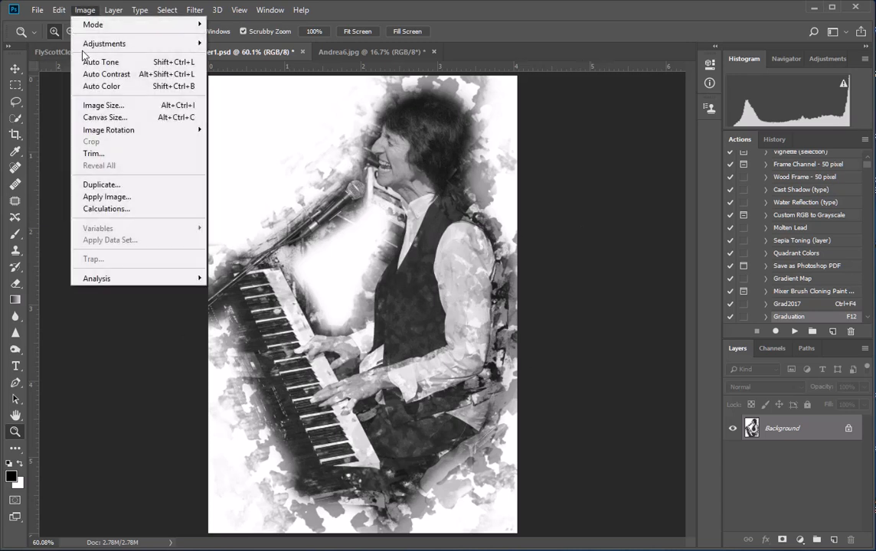
{"action": "left_click", "coordinate": [93, 118]}
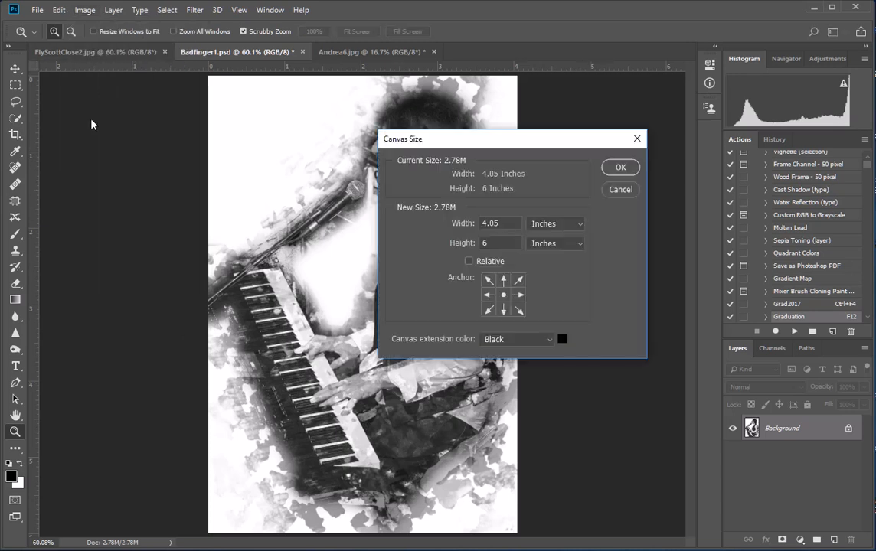
{"action": "left_click", "coordinate": [581, 226]}
{"action": "left_click", "coordinate": [557, 248]}
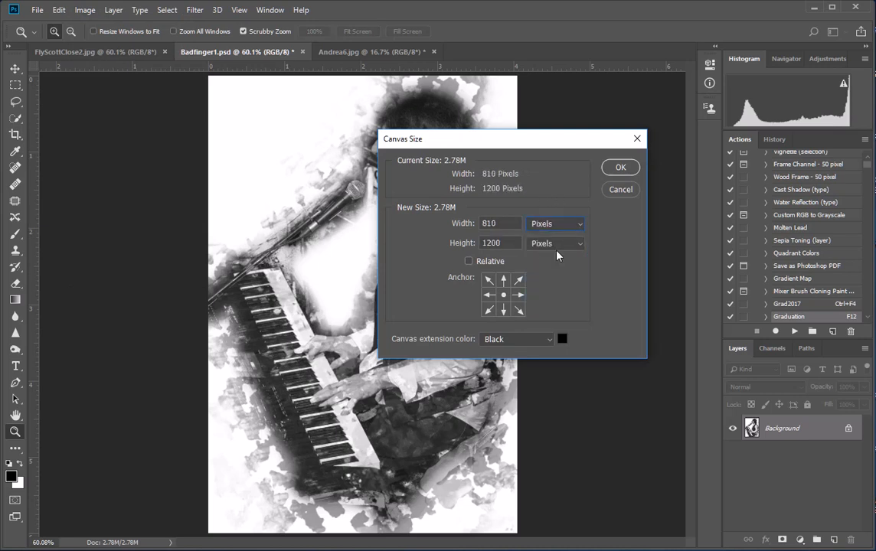
{"action": "double_click", "coordinate": [521, 223]}
{"action": "type", "text": "16"}
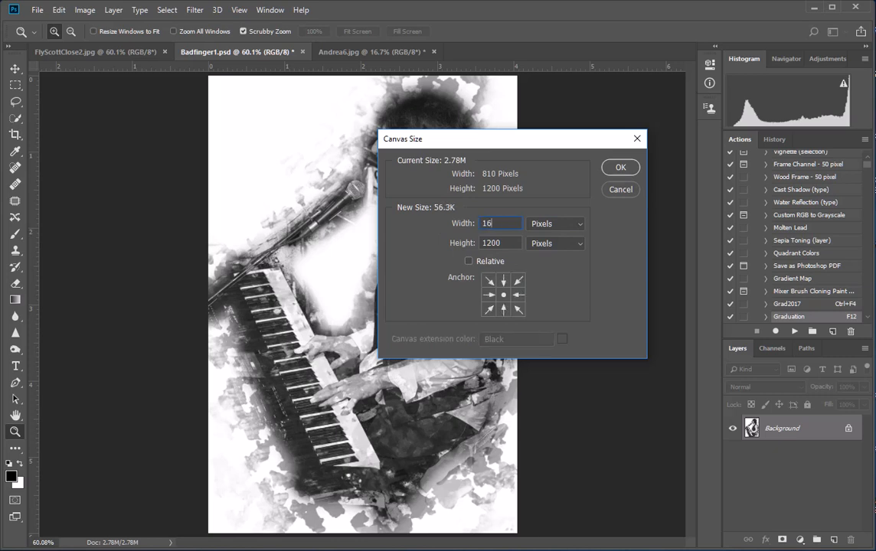
{"action": "type", "text": "00"}
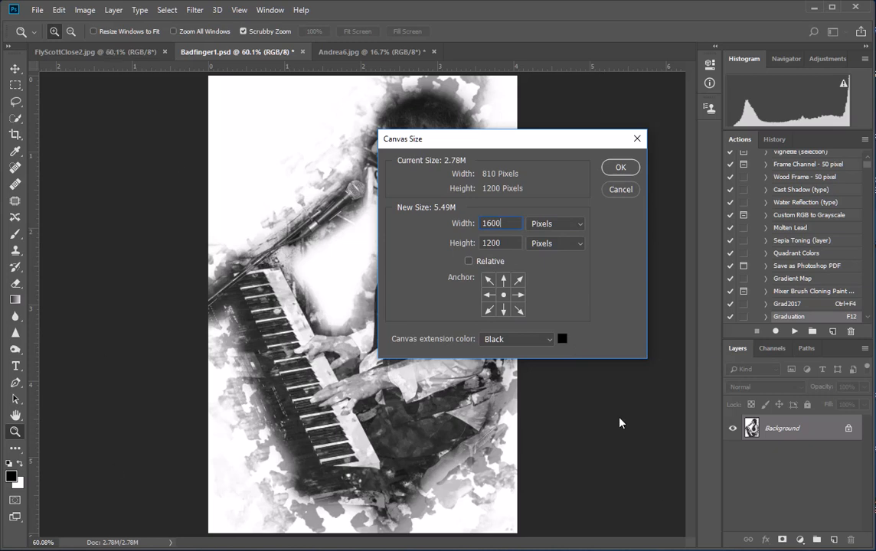
{"action": "left_click", "coordinate": [622, 168]}
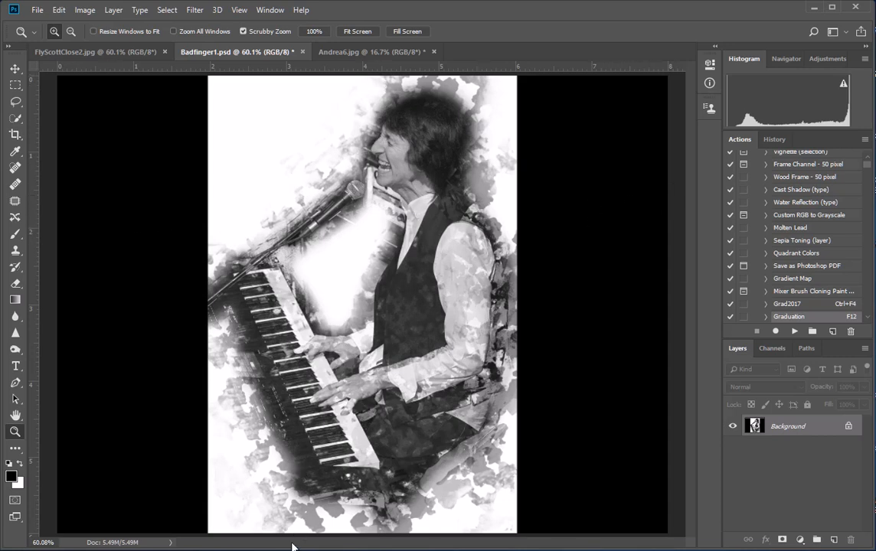
- Check the keyboard player image's pixel dimensions with the widened canvas, leaving the size settings unchanged
{"action": "left_click", "coordinate": [78, 10]}
{"action": "left_click", "coordinate": [88, 101]}
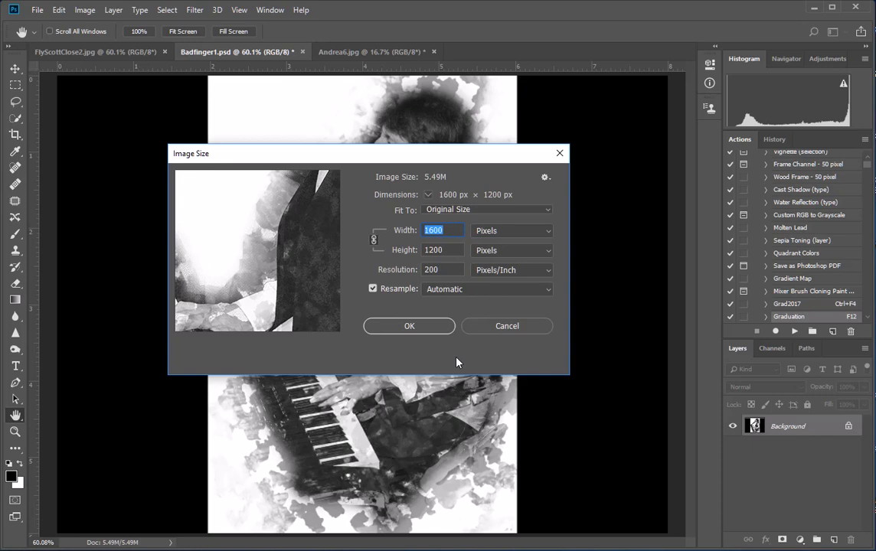
{"action": "left_click", "coordinate": [409, 326]}
{"action": "key", "text": "z"}
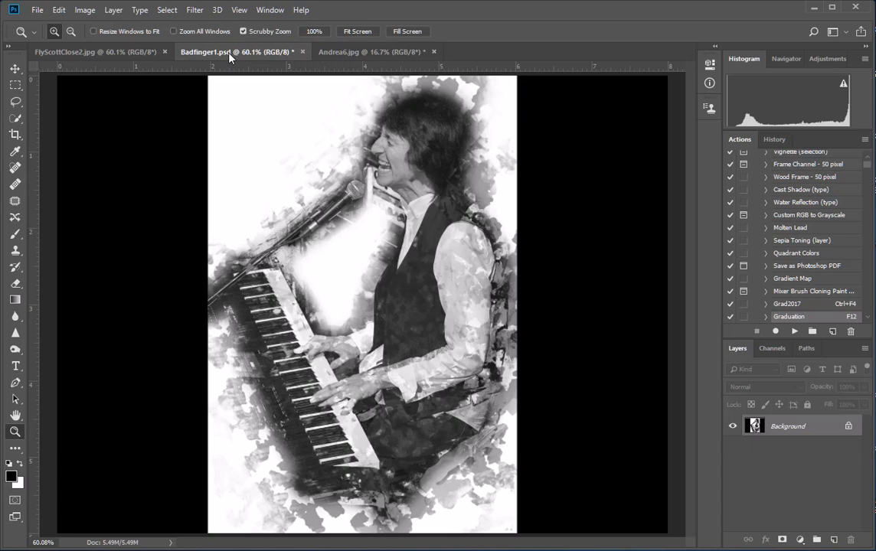
- Save a JPEG version of the keyboard player image as Badfinger1.jpg in the Finished folder
{"action": "left_click", "coordinate": [37, 12]}
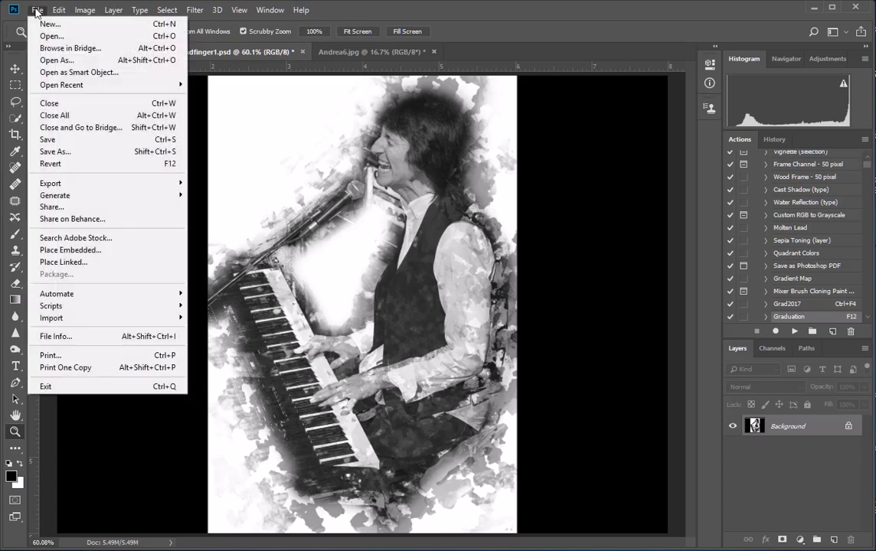
{"action": "left_click", "coordinate": [64, 155]}
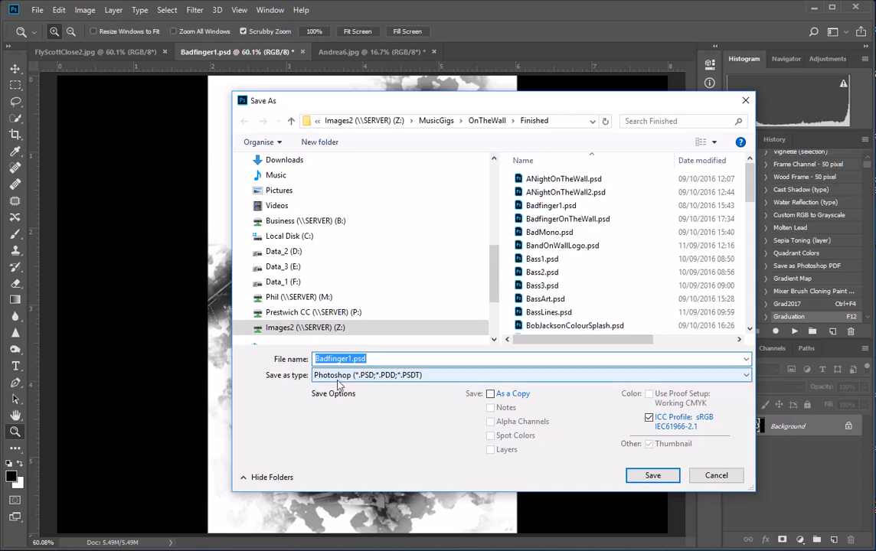
{"action": "left_click", "coordinate": [747, 377]}
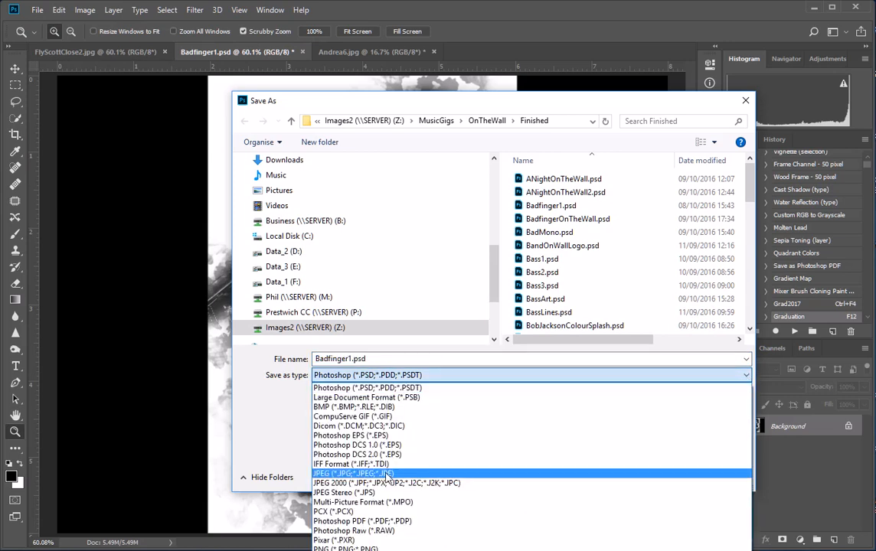
{"action": "left_click", "coordinate": [387, 476]}
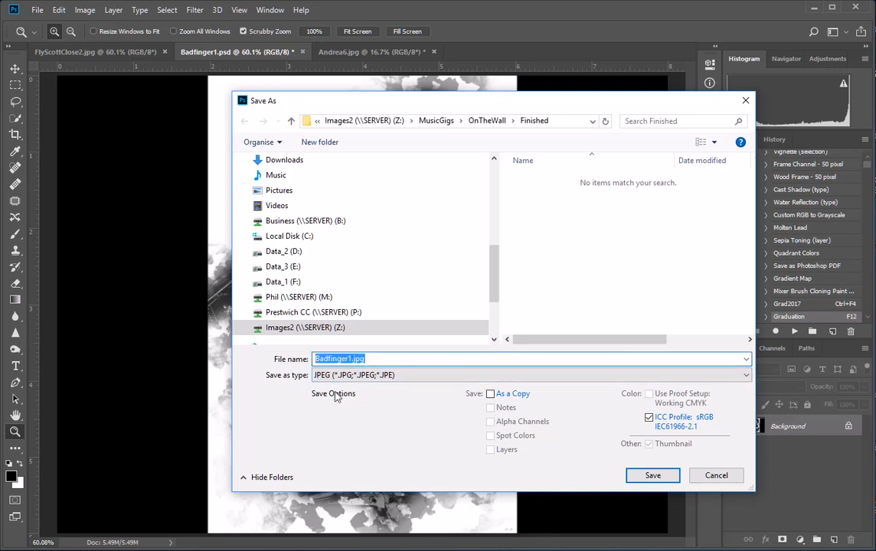
{"action": "left_click", "coordinate": [653, 475]}
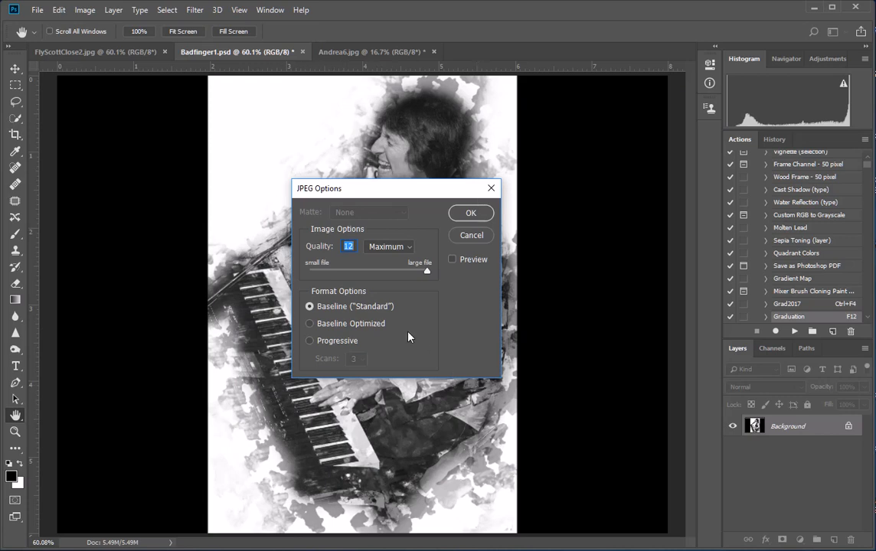
- Accept the JPEG options for Badfinger1.jpg with Maximum quality 12 and the Baseline ("Standard") format
{"action": "left_click", "coordinate": [406, 248]}
{"action": "left_click", "coordinate": [412, 251]}
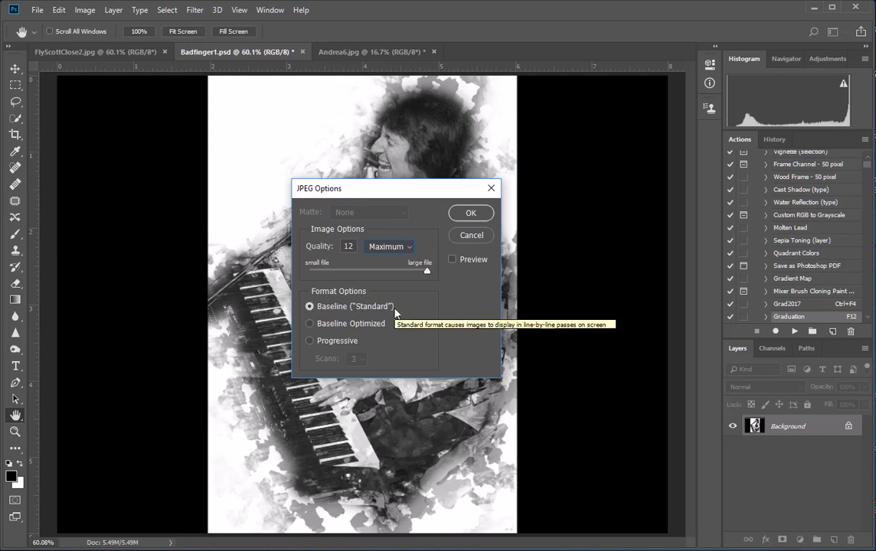
{"action": "left_click", "coordinate": [471, 214]}
{"action": "key", "text": "z"}
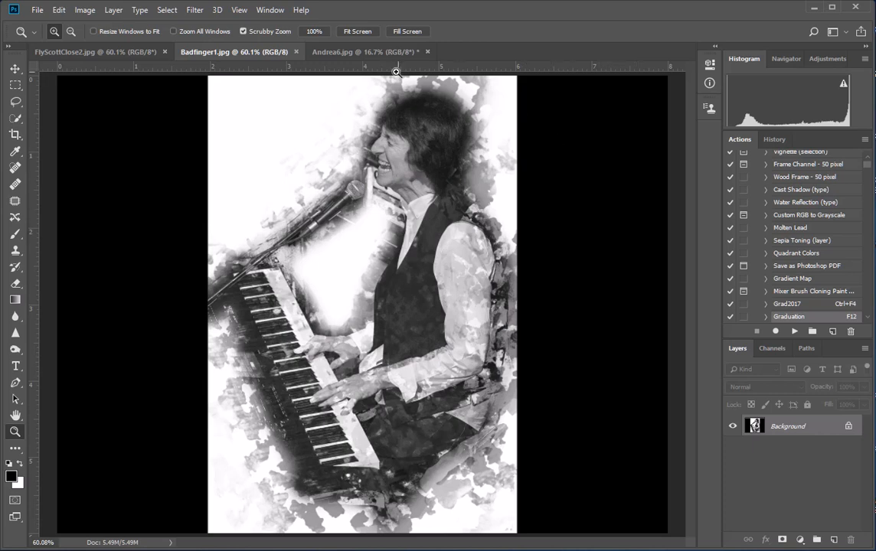
- Resize the square portrait of the curly-haired woman to 200 pixels/inch and 1200 pixels high with proportions linked
{"action": "left_click", "coordinate": [357, 53]}
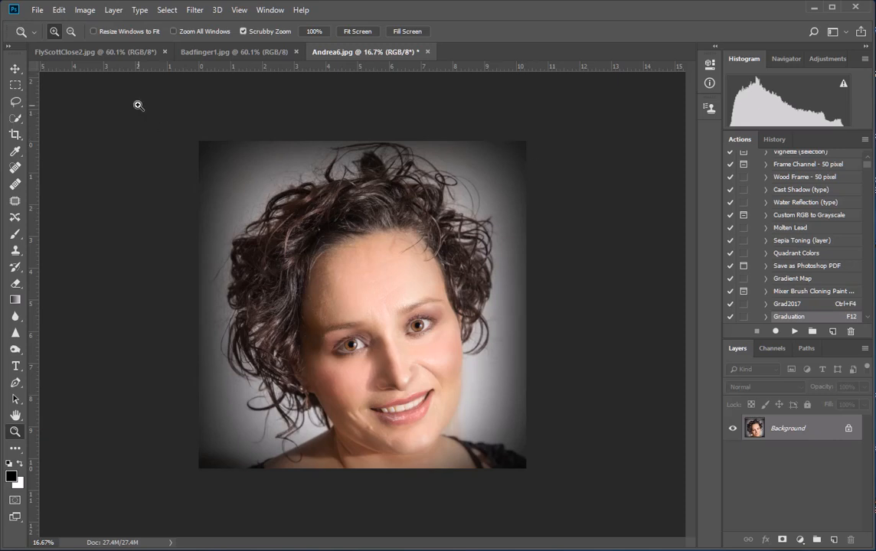
{"action": "left_click", "coordinate": [85, 10]}
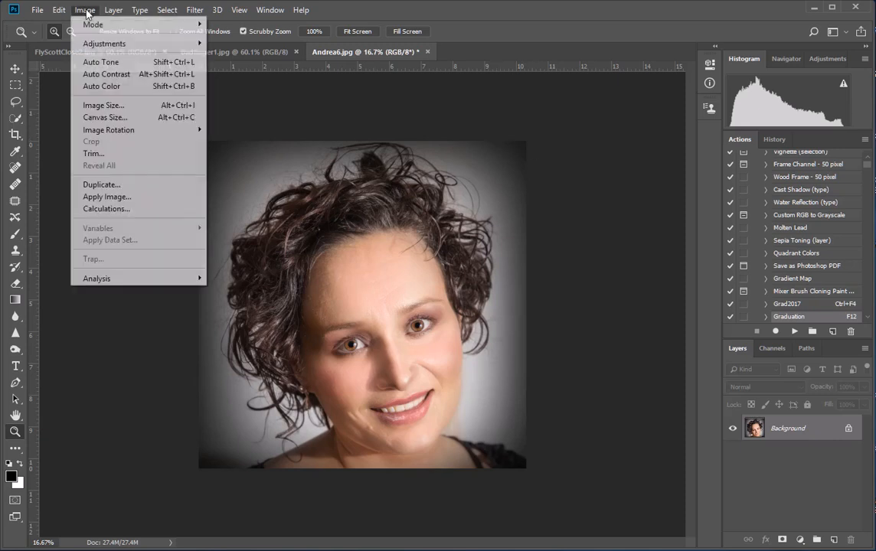
{"action": "left_click", "coordinate": [108, 112]}
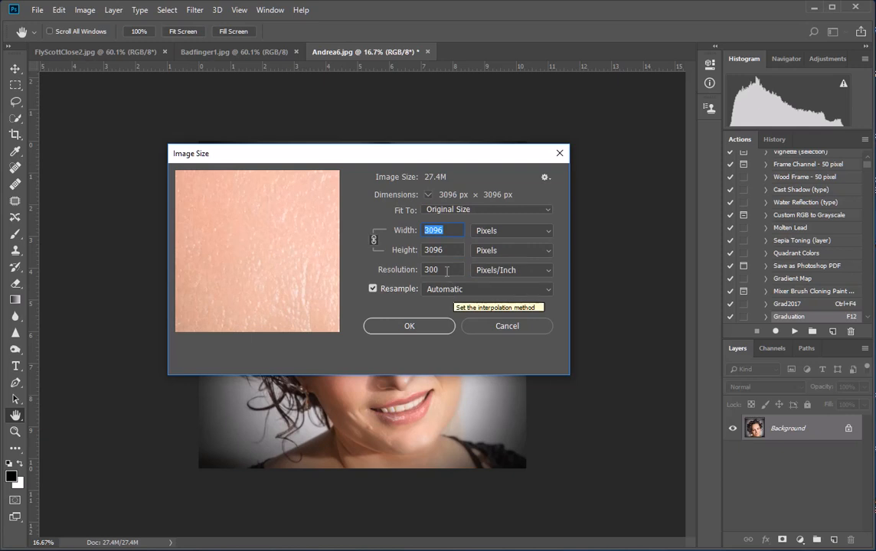
{"action": "left_click_drag", "start_coordinate": [445, 270], "coordinate": [323, 267]}
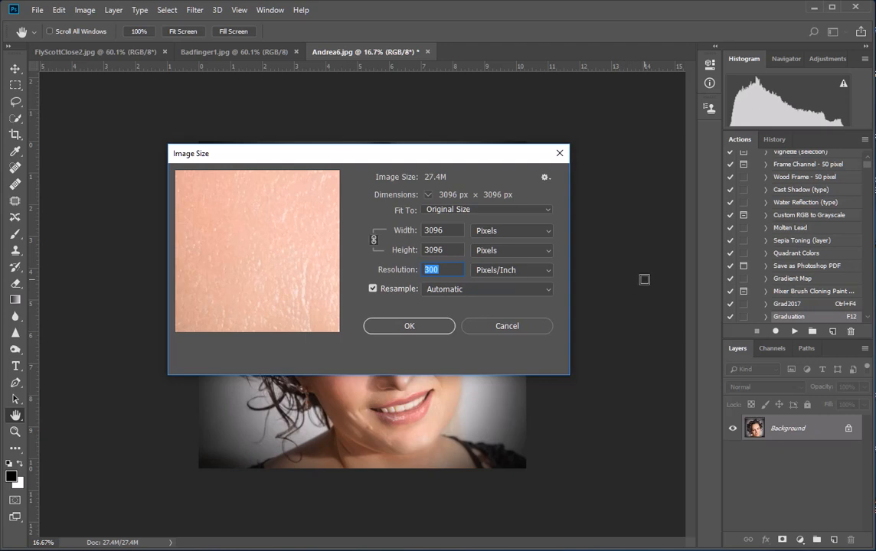
{"action": "type", "text": "200"}
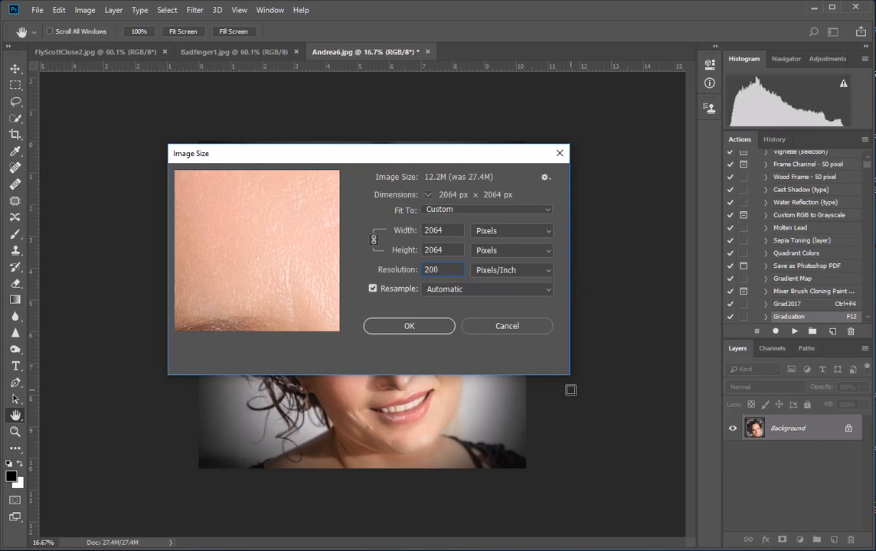
{"action": "left_click_drag", "start_coordinate": [427, 157], "coordinate": [434, 209]}
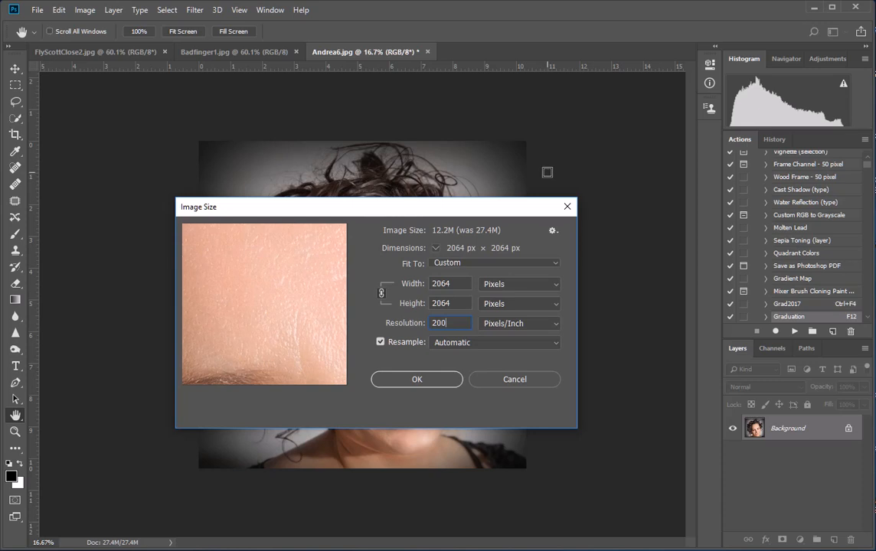
{"action": "key", "text": "shift+Tab"}
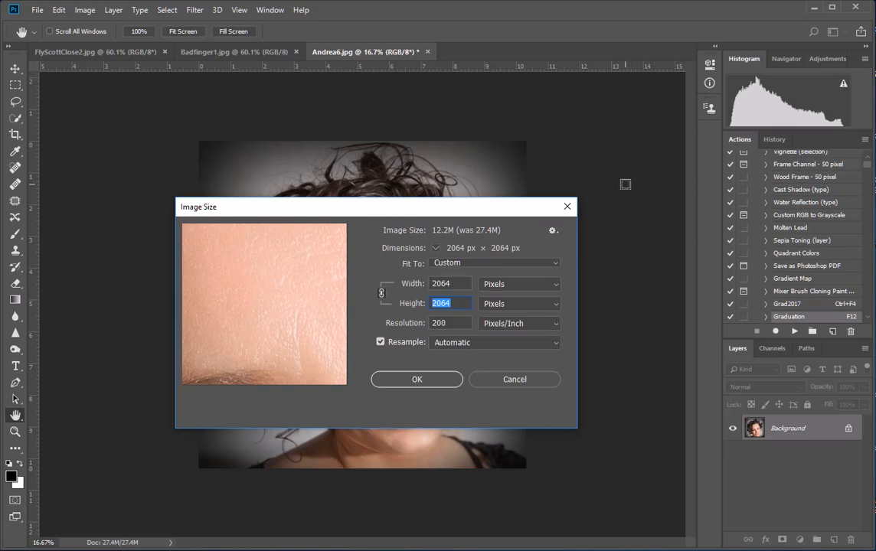
{"action": "type", "text": "1"}
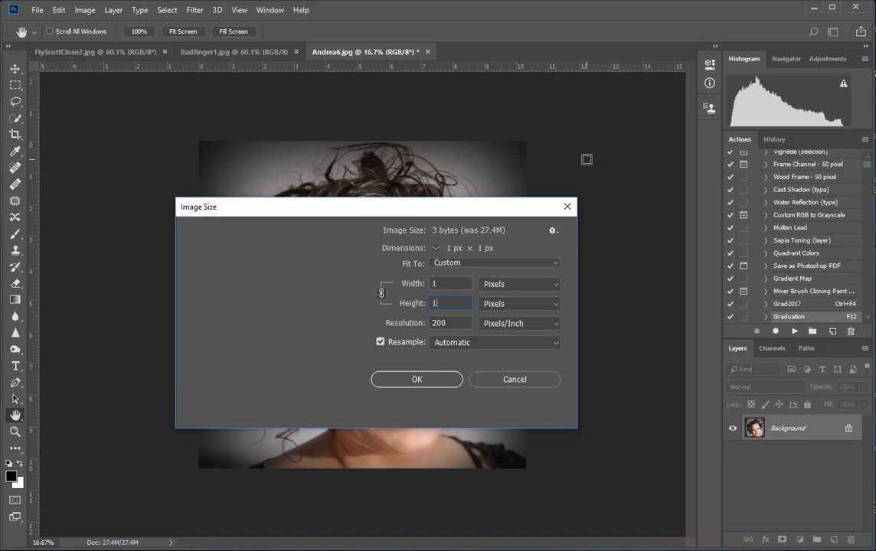
{"action": "type", "text": "200"}
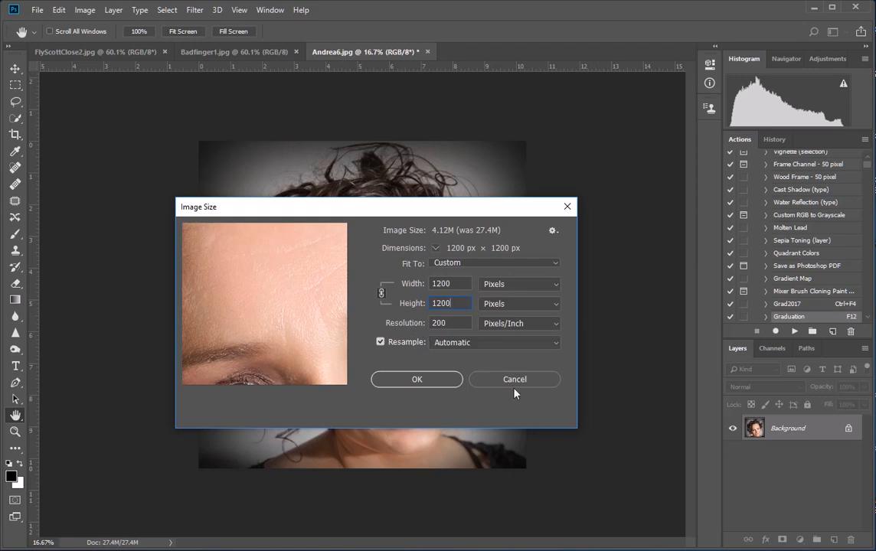
{"action": "left_click", "coordinate": [415, 379]}
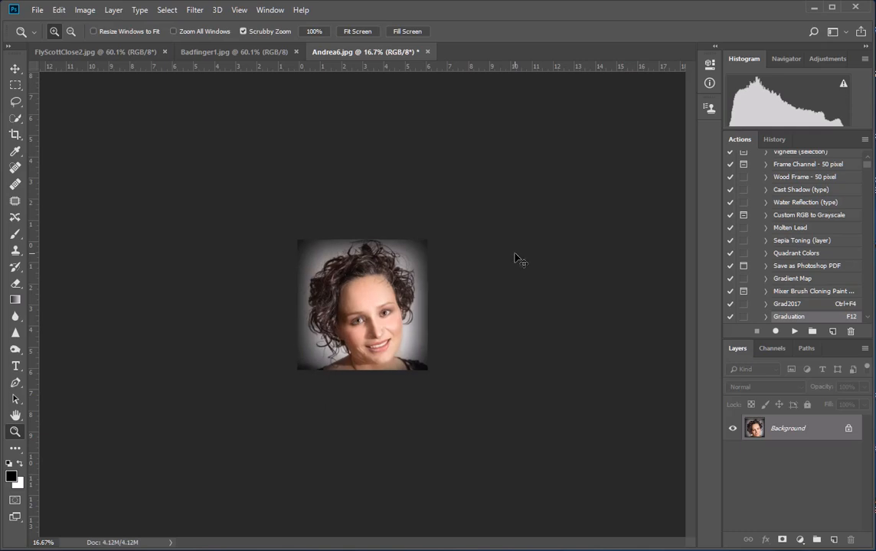
- Extend the canvas of the curly-haired woman's portrait to 1600 pixels wide, centred, with the black extension color
{"action": "key", "text": "ctrl+0"}
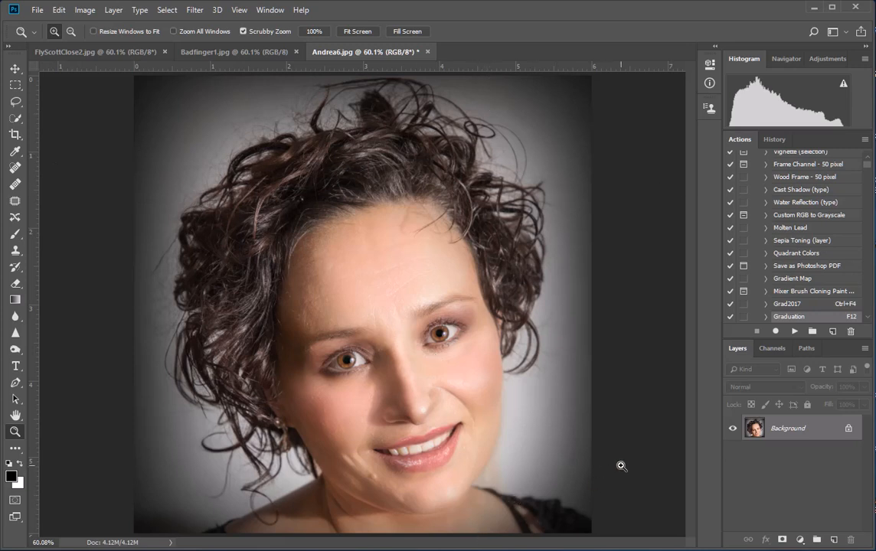
{"action": "left_click", "coordinate": [83, 11]}
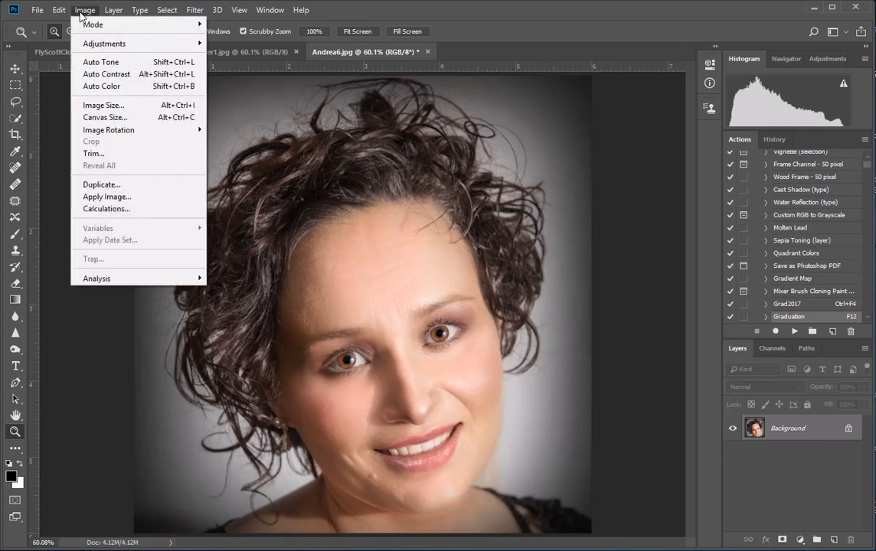
{"action": "left_click", "coordinate": [92, 117]}
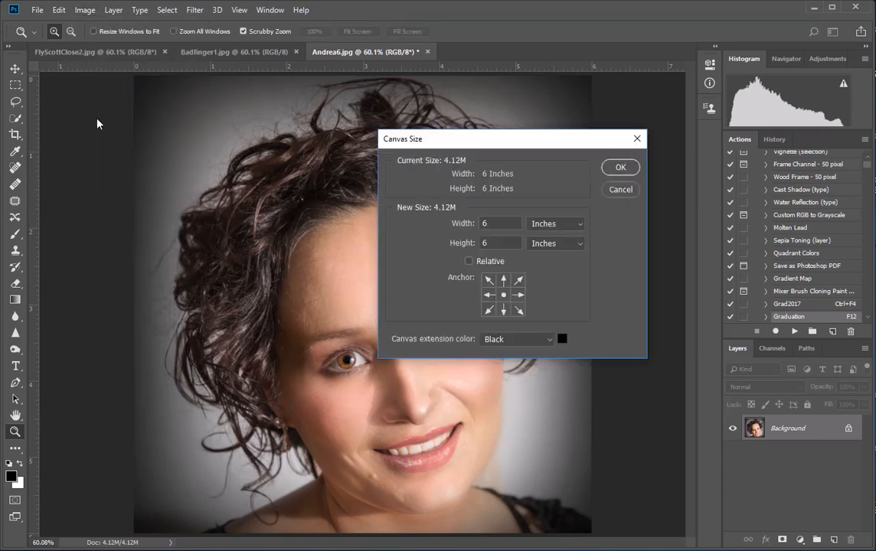
{"action": "left_click", "coordinate": [582, 228]}
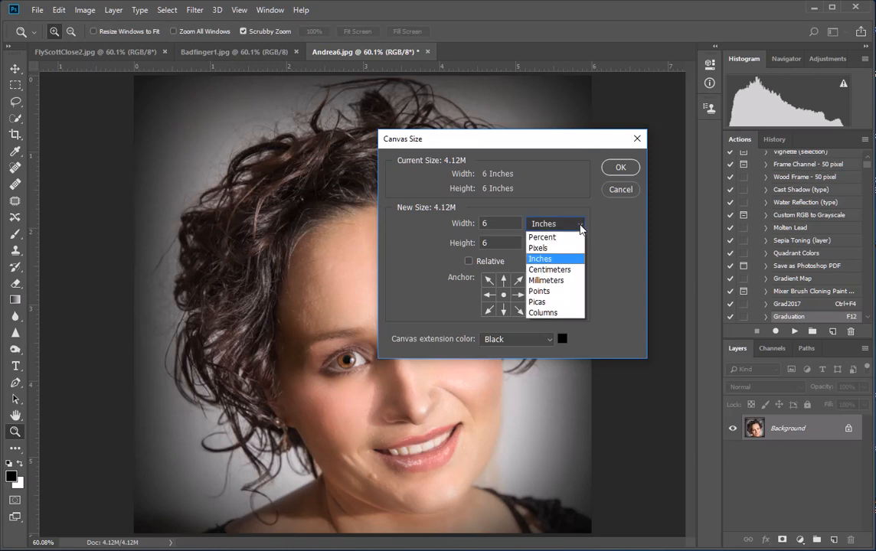
{"action": "left_click", "coordinate": [552, 249]}
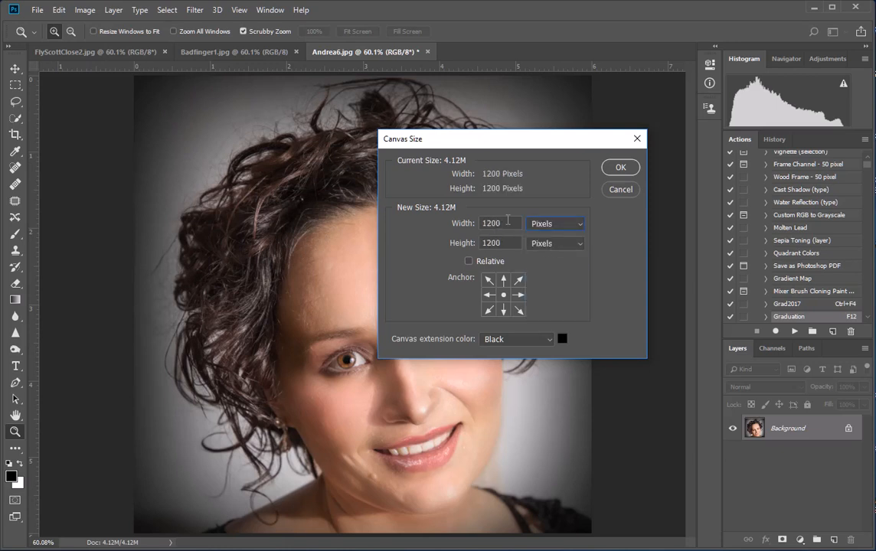
{"action": "double_click", "coordinate": [507, 220]}
{"action": "type", "text": "1600"}
{"action": "left_click", "coordinate": [618, 168]}
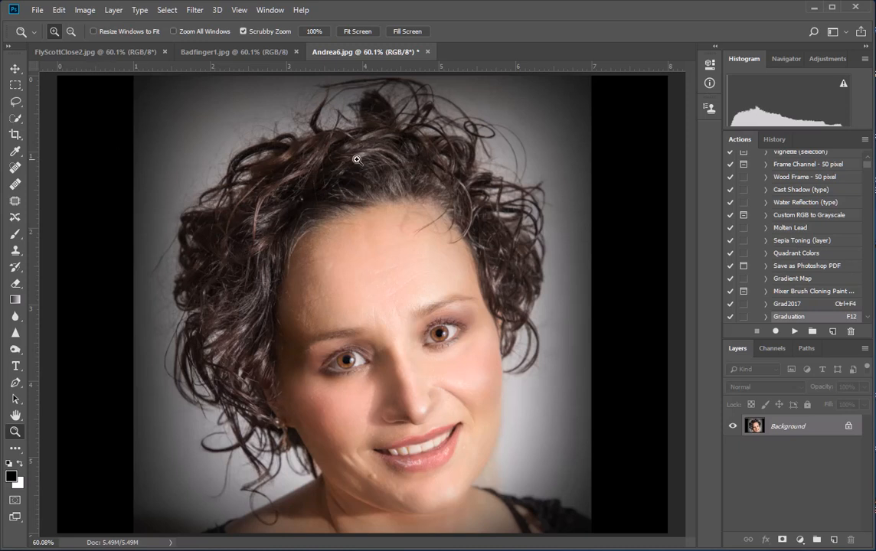
- Save a JPEG version of the curly-haired woman's portrait as Andrea10.jpg in its current folder
{"action": "left_click", "coordinate": [38, 12]}
{"action": "left_click", "coordinate": [34, 154]}
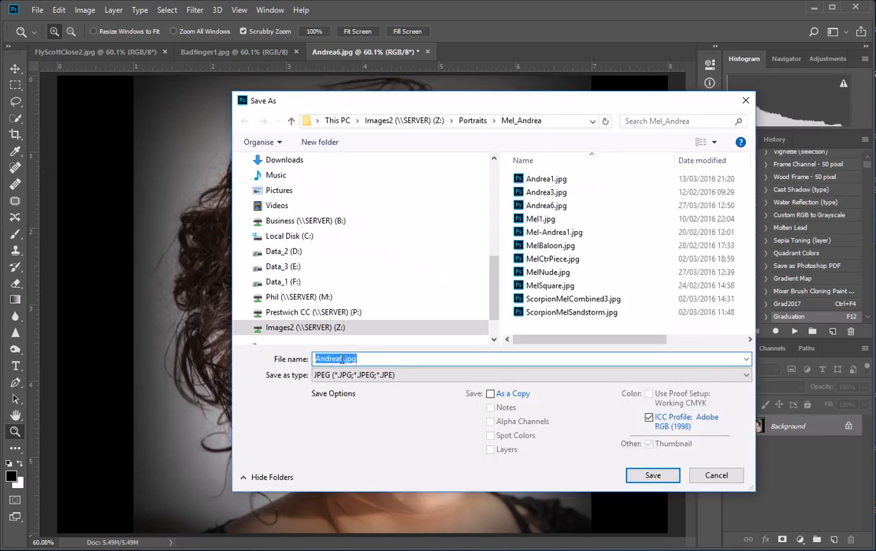
{"action": "left_click", "coordinate": [341, 358]}
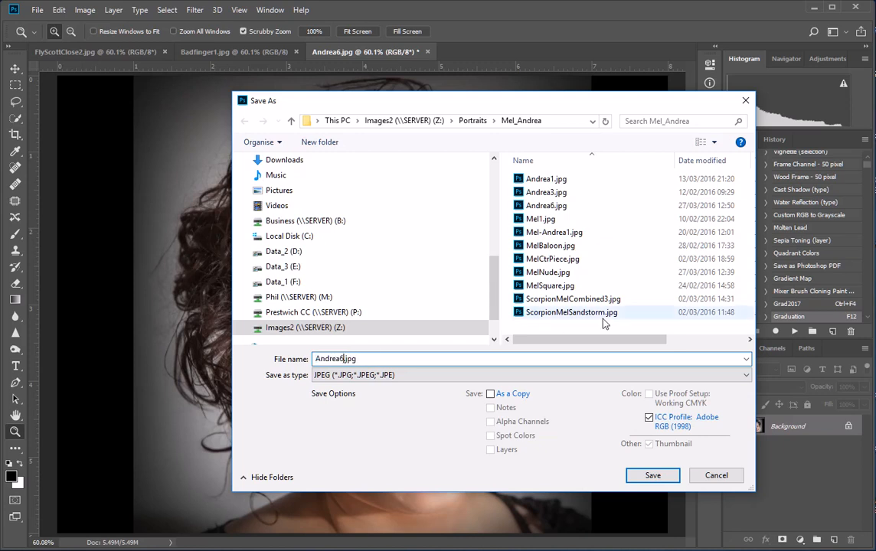
{"action": "key", "text": "BackSpace"}
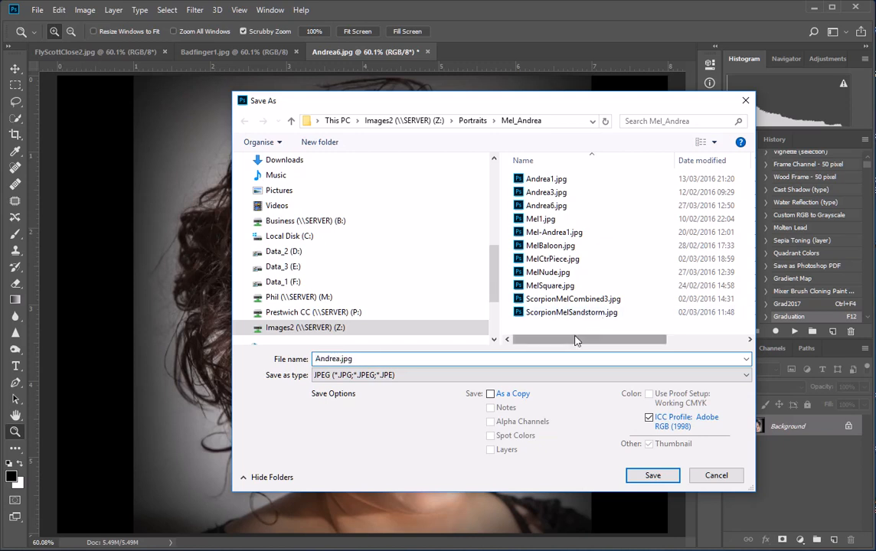
{"action": "type", "text": "10"}
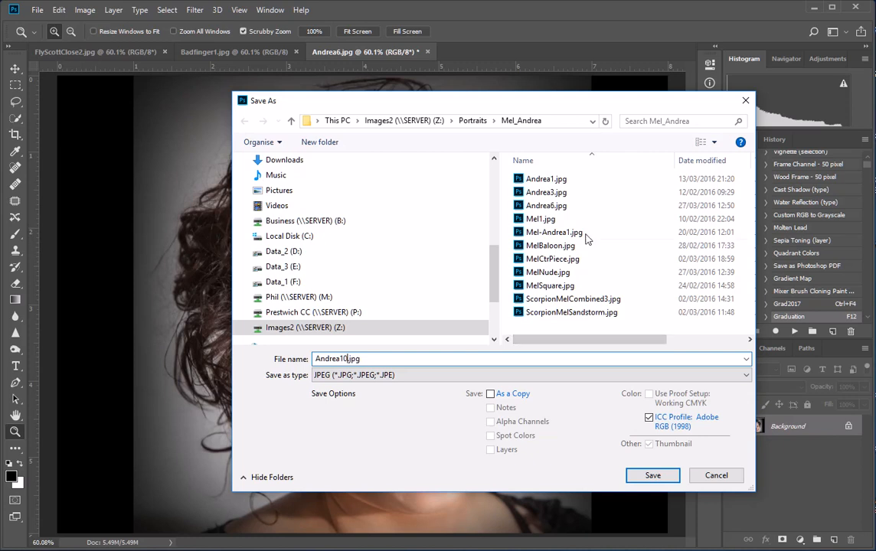
{"action": "left_click", "coordinate": [650, 476]}
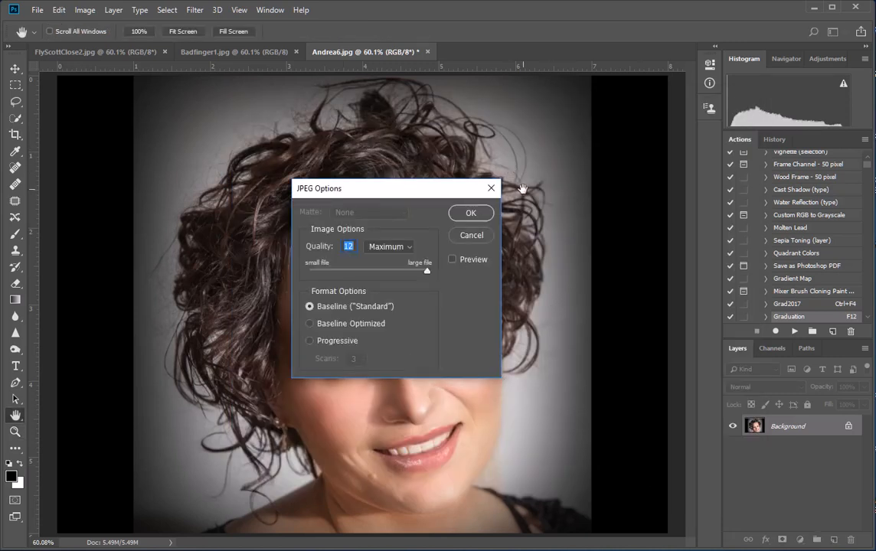
- Set the JPEG options for Andrea10.jpg to Maximum quality 12 with the Baseline ("Standard") format and finish saving
{"action": "left_click", "coordinate": [412, 248]}
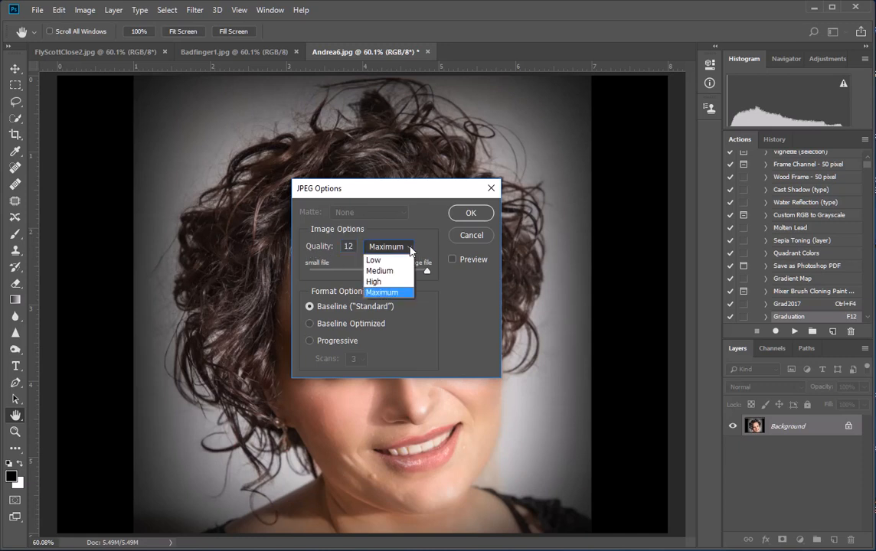
{"action": "left_click", "coordinate": [398, 292]}
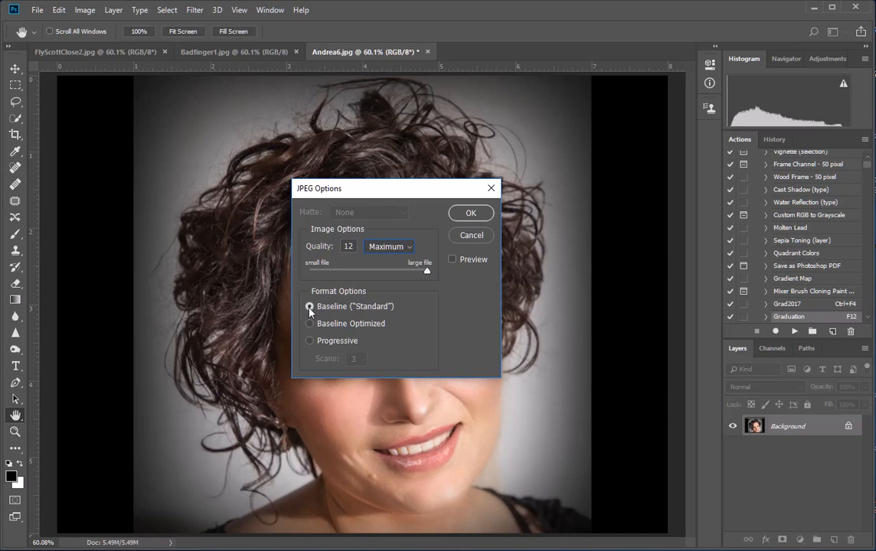
{"action": "left_click", "coordinate": [459, 219]}
{"action": "key", "text": "z"}
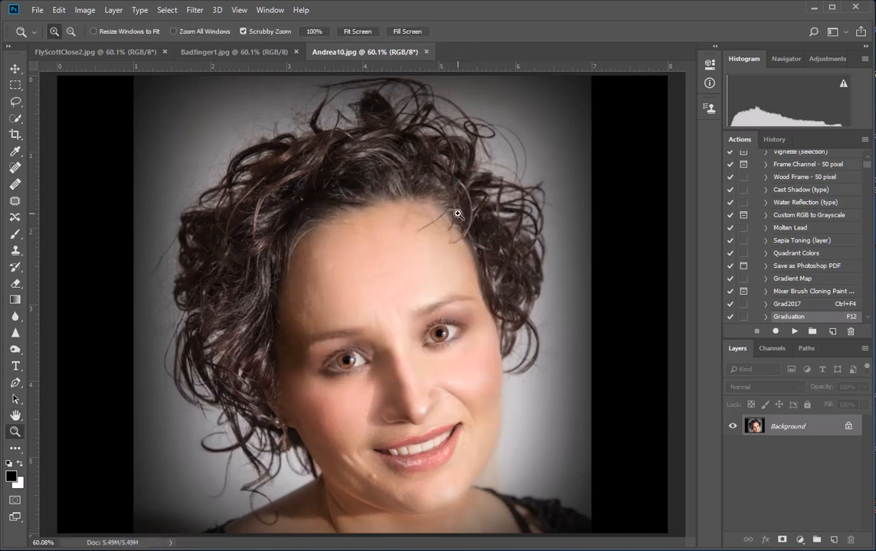